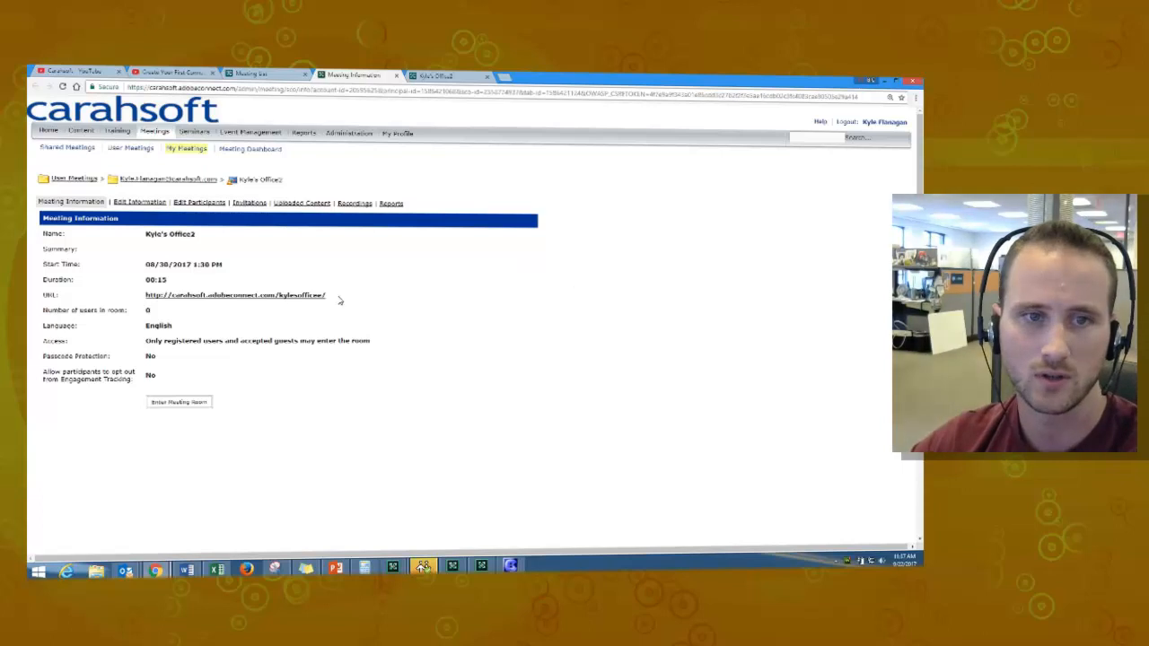
- Highlight the meeting URL on the Meeting Information page and bring the Adobe Connect meeting room forward
{"action": "left_click_drag", "start_coordinate": [340, 301], "coordinate": [144, 302]}
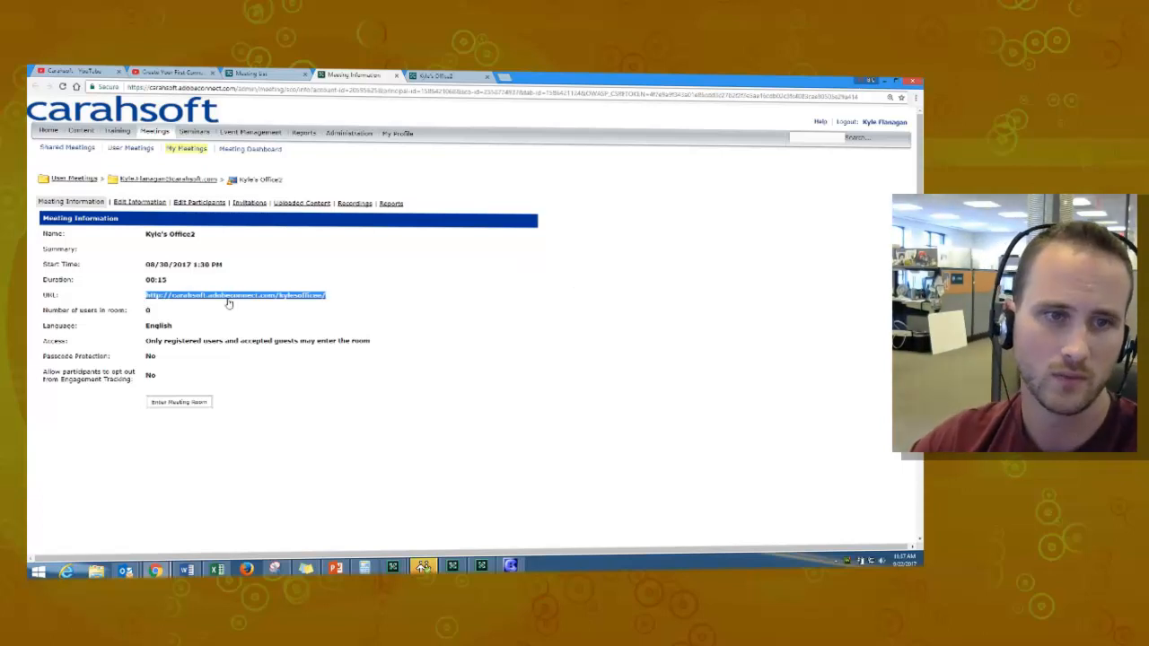
{"action": "mouse_move", "coordinate": [481, 567]}
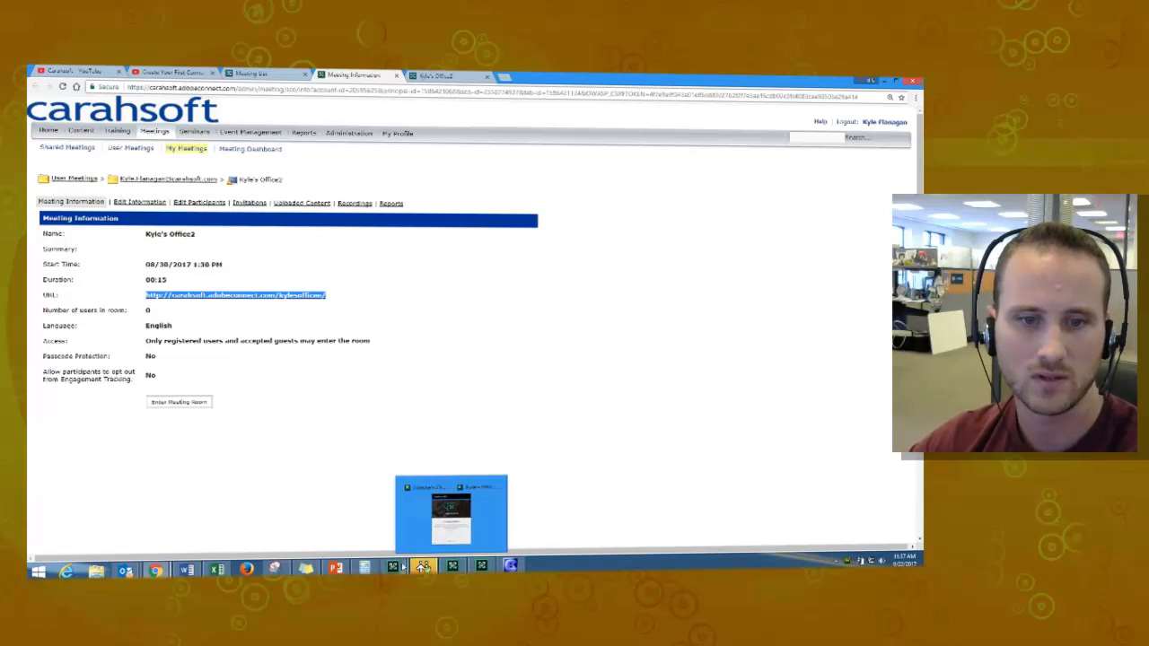
{"action": "left_click", "coordinate": [421, 512]}
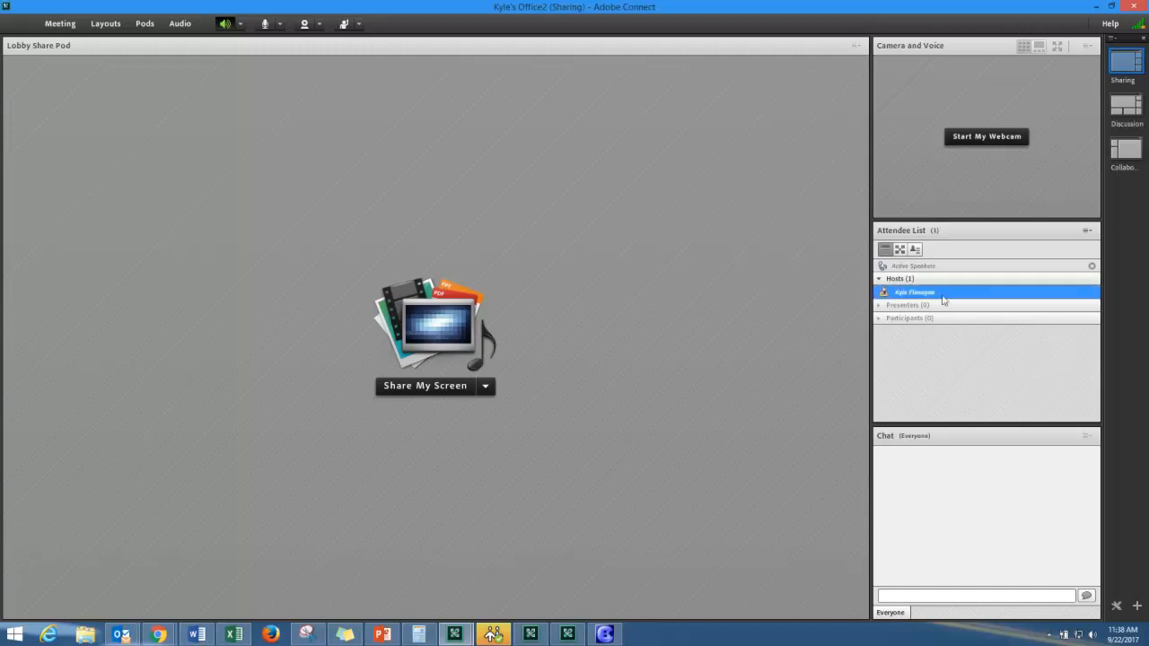
- Create a blank layout, replacing its default name with 'Basic Pods'
{"action": "left_click", "coordinate": [1138, 607]}
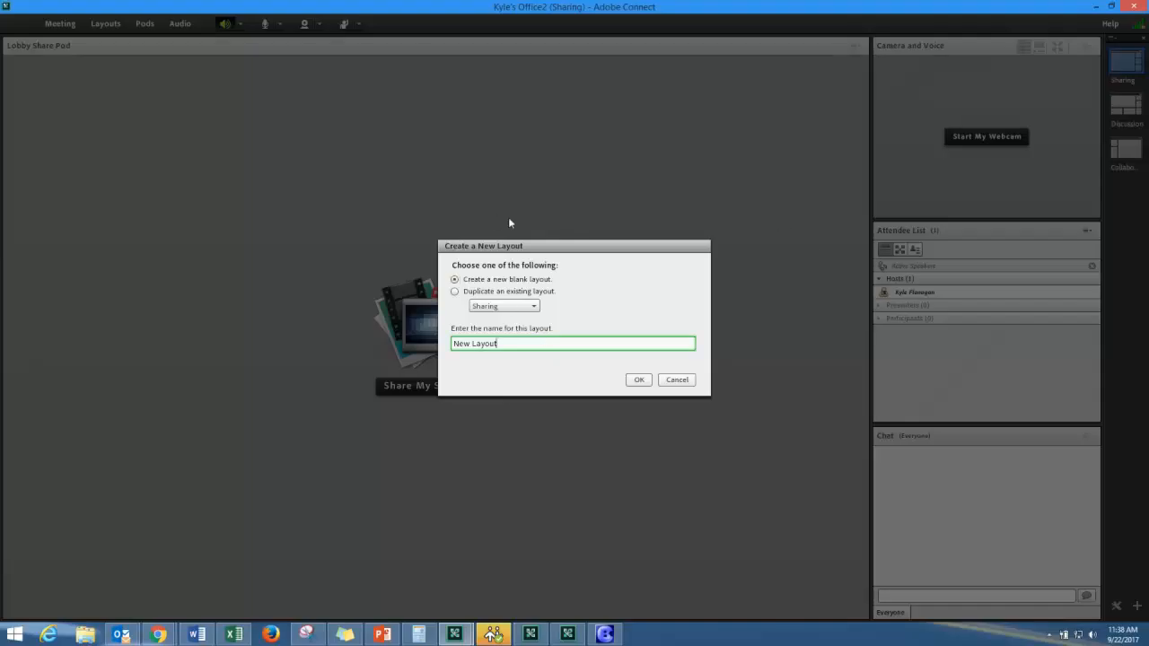
{"action": "left_click_drag", "start_coordinate": [503, 345], "coordinate": [318, 341]}
{"action": "type", "text": "Basic Pods"}
{"action": "left_click", "coordinate": [638, 380]}
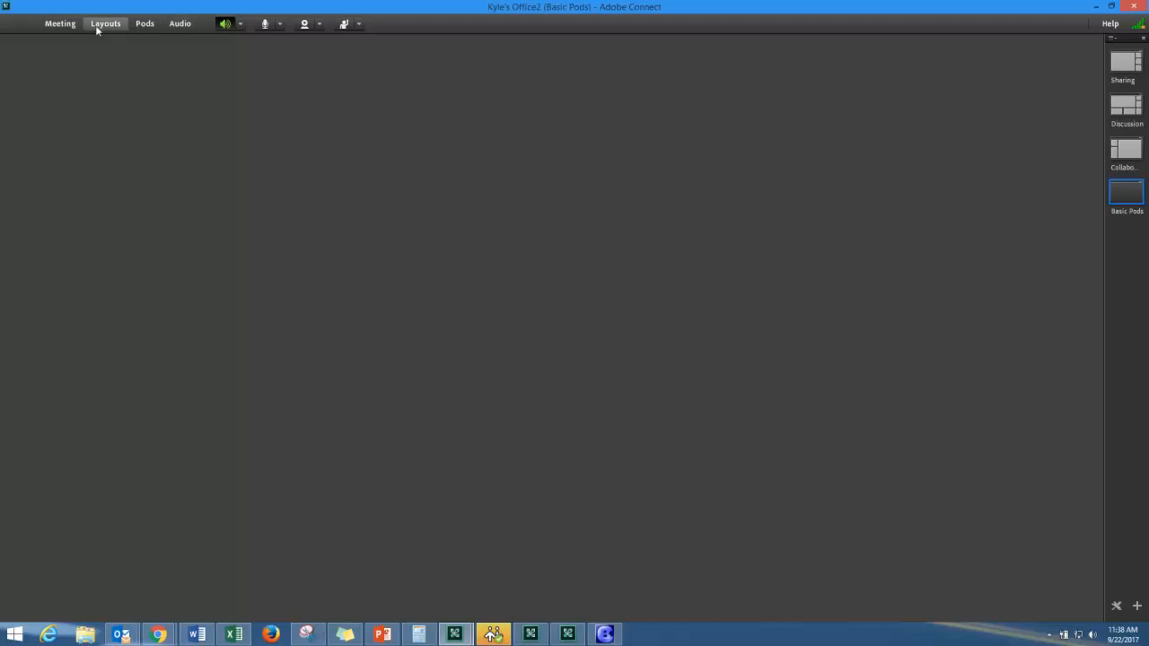
- Upload Desktop\Backgrounds\518084-background-hd as the room background in General preferences
{"action": "left_click", "coordinate": [57, 27]}
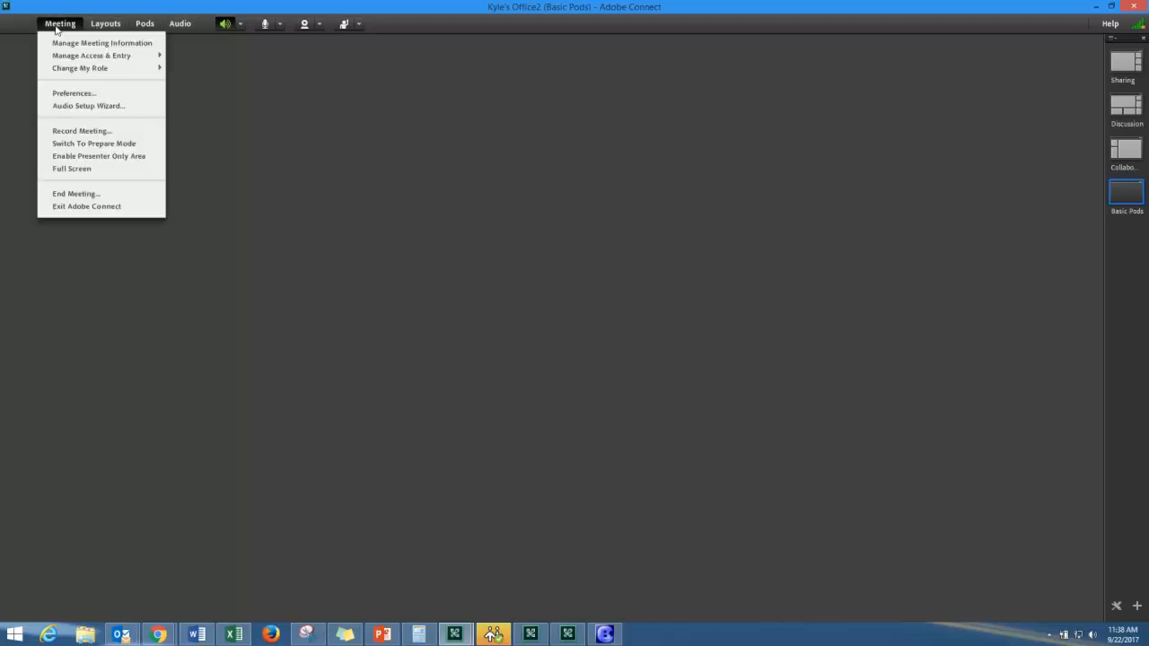
{"action": "left_click", "coordinate": [79, 95]}
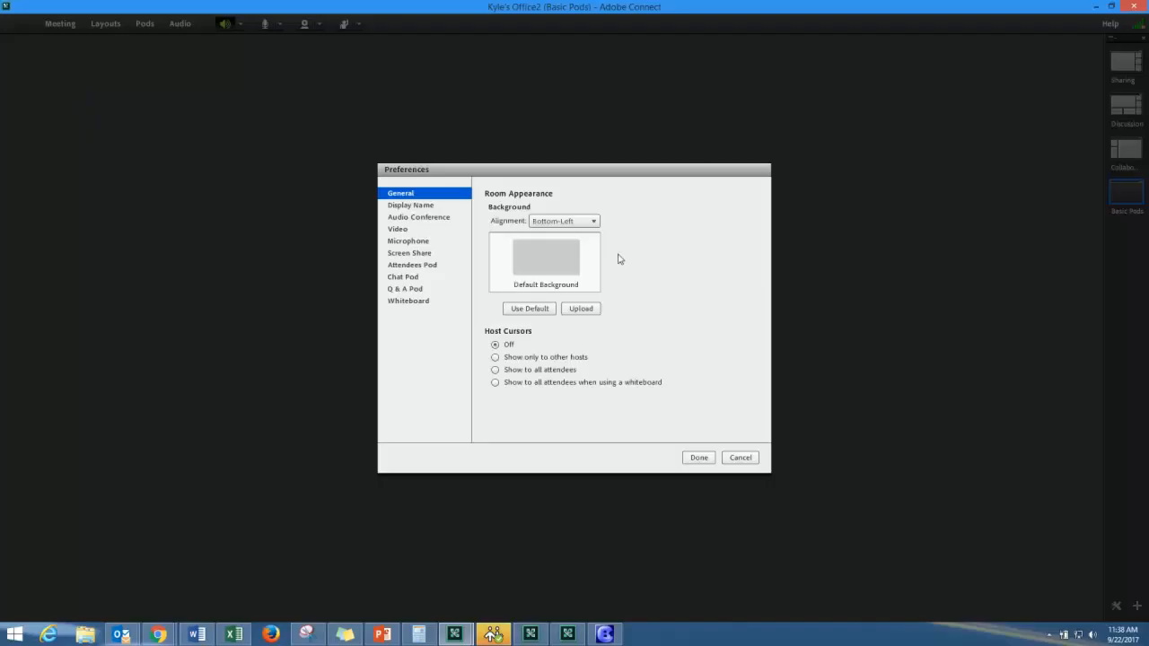
{"action": "left_click", "coordinate": [590, 311]}
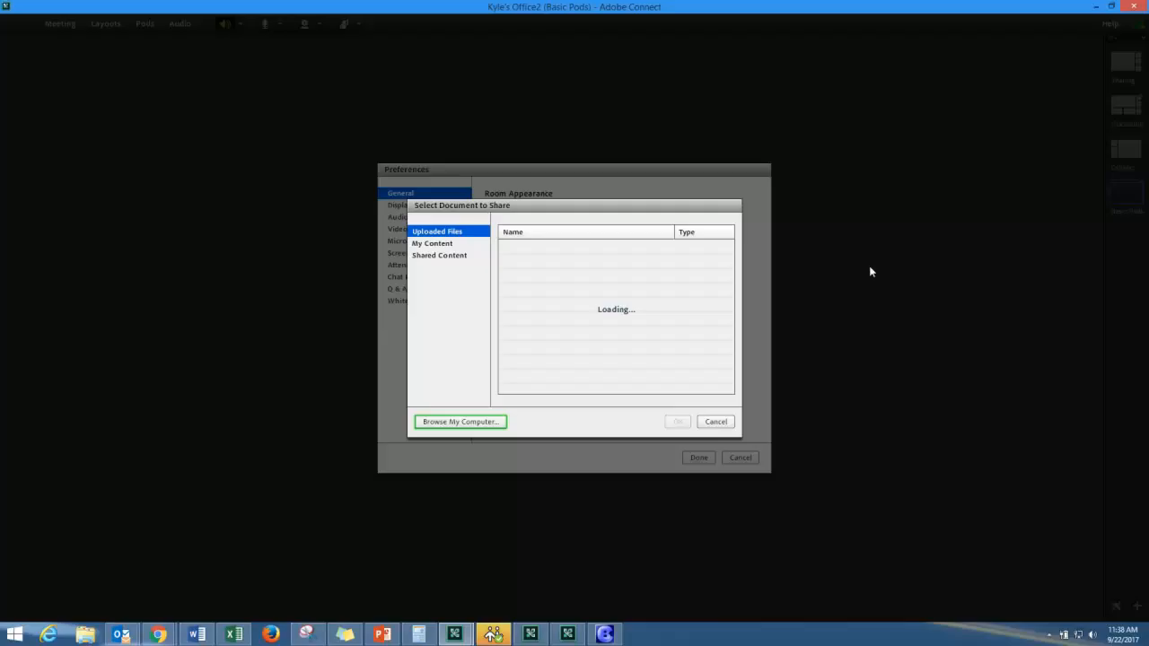
{"action": "left_click", "coordinate": [449, 422]}
{"action": "left_click", "coordinate": [39, 113]}
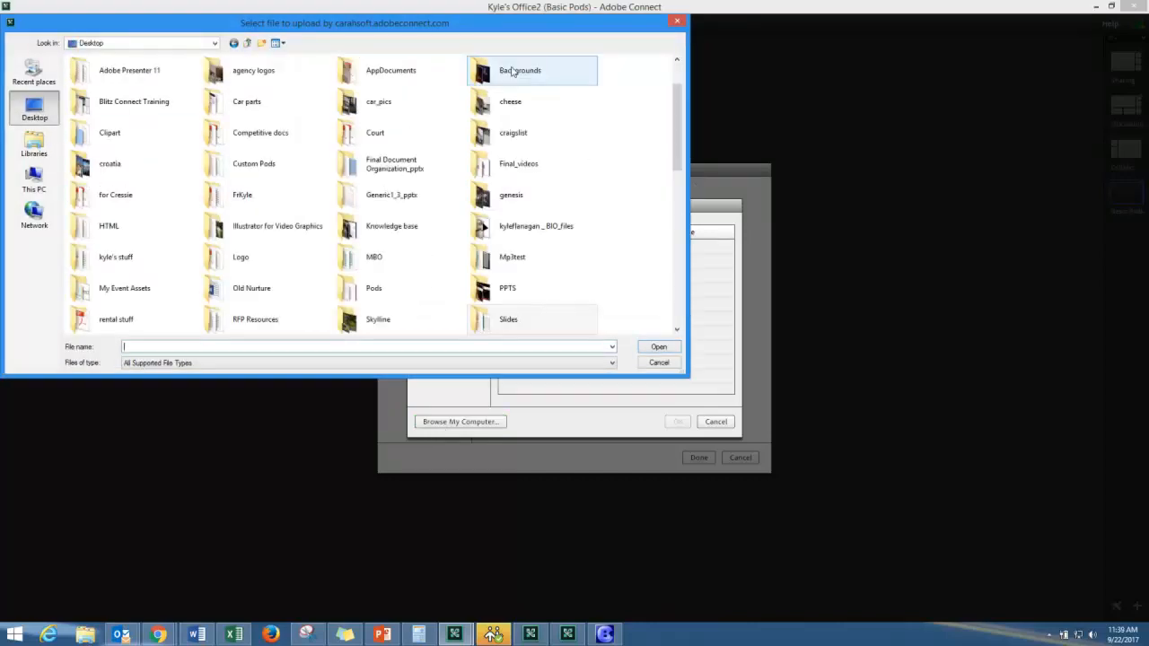
{"action": "double_click", "coordinate": [524, 70]}
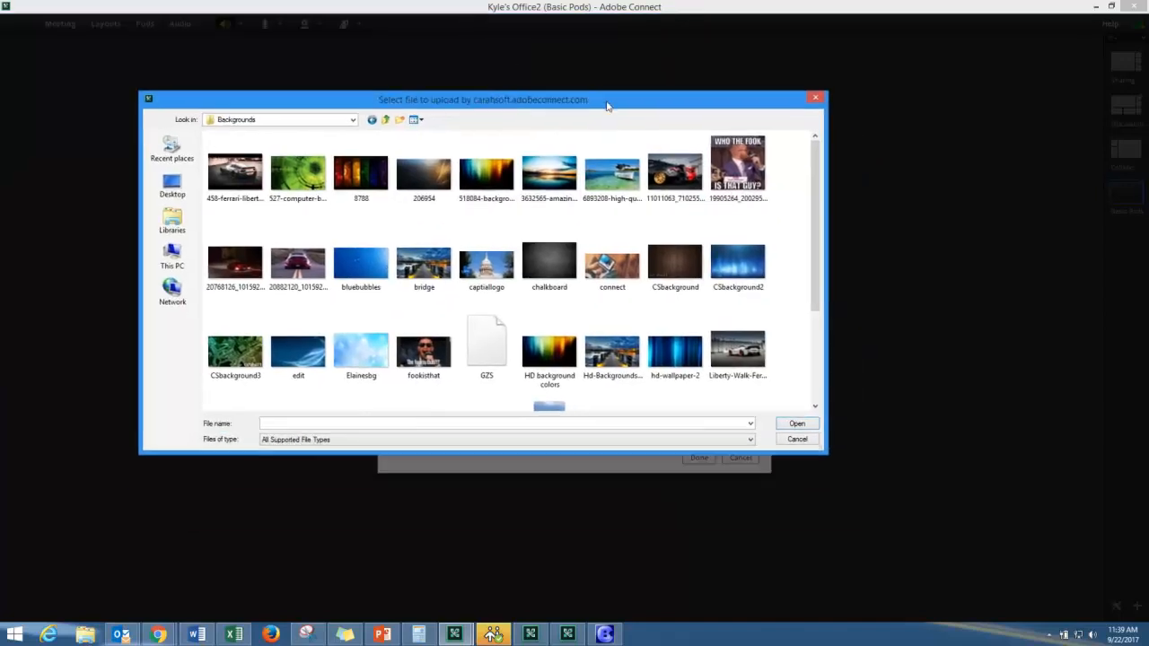
{"action": "left_click", "coordinate": [464, 180]}
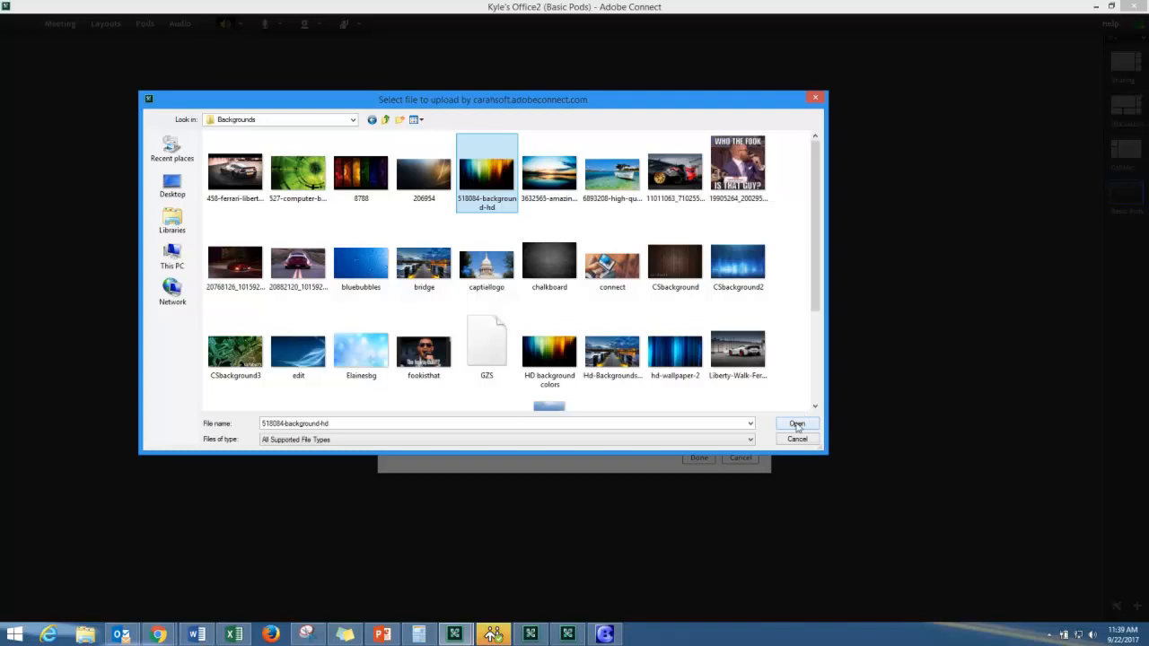
{"action": "left_click_drag", "start_coordinate": [814, 220], "coordinate": [819, 171]}
{"action": "left_click", "coordinate": [795, 425]}
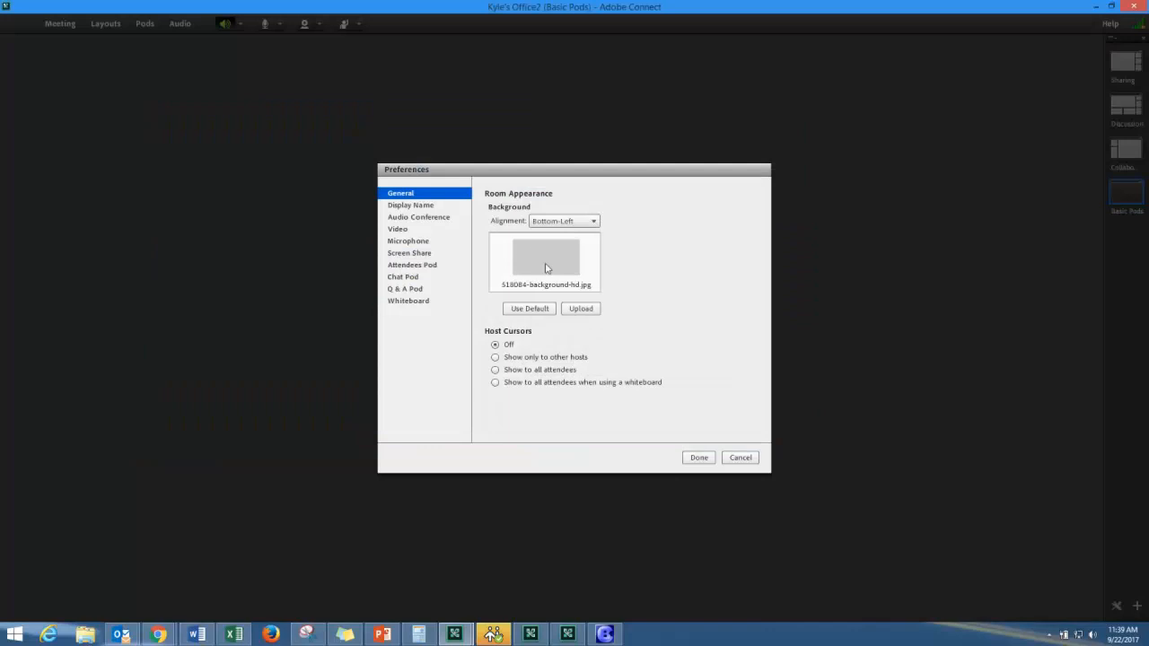
{"action": "left_click", "coordinate": [698, 459]}
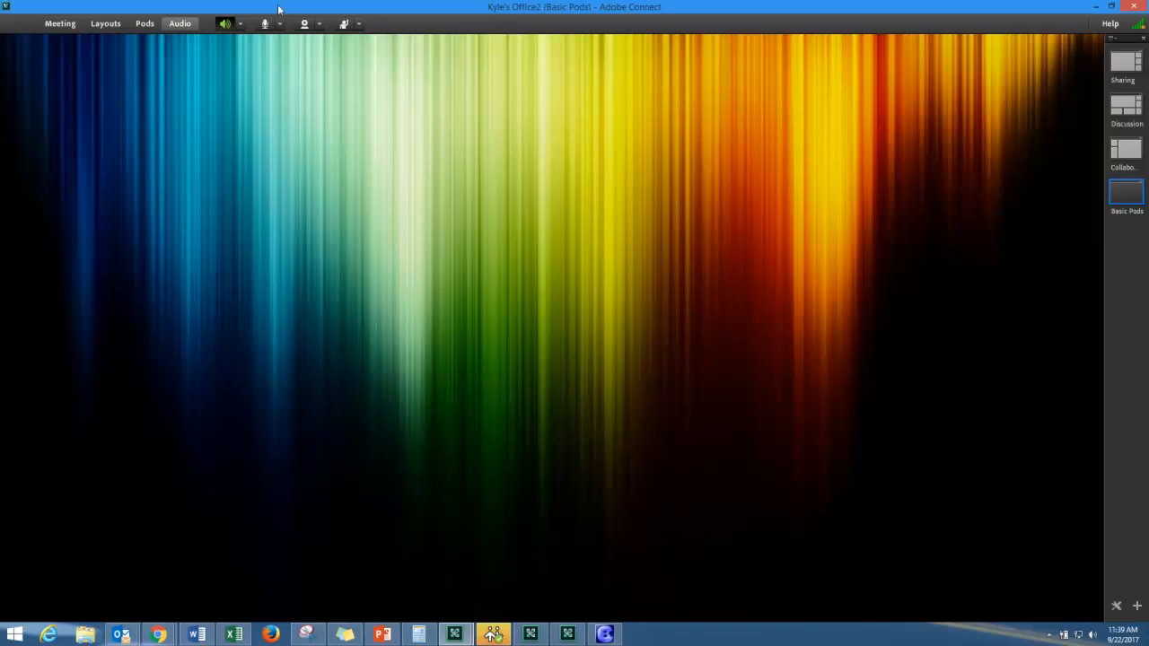
- Add an Attendee List pod, shrink it and place it at the top left
{"action": "left_click", "coordinate": [146, 25]}
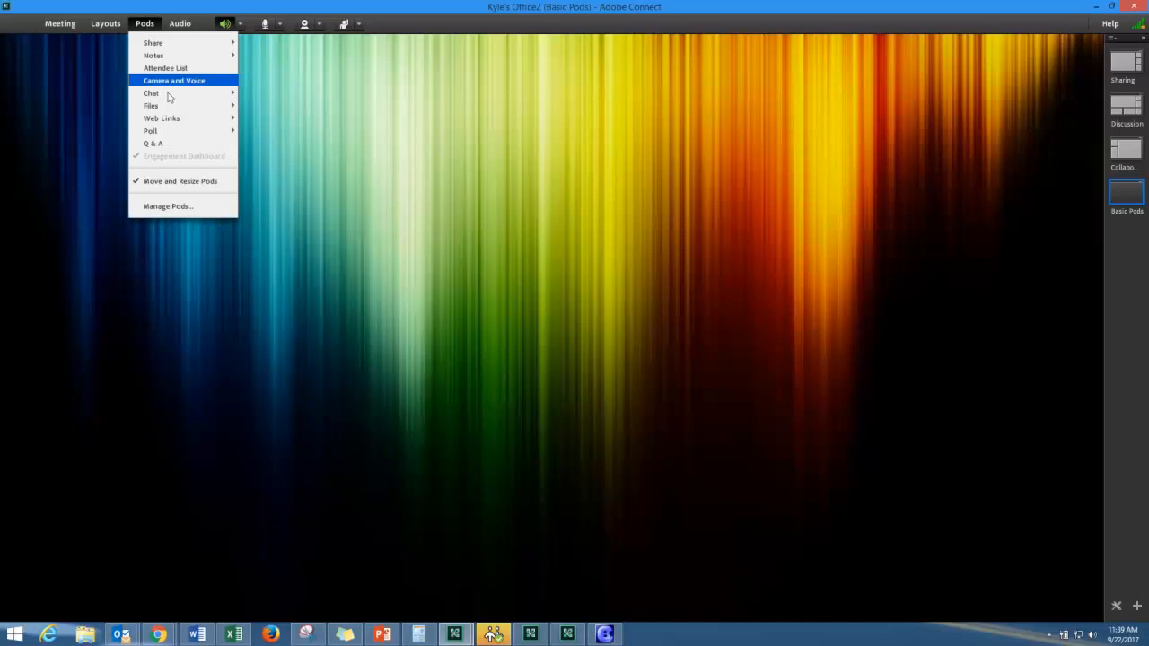
{"action": "left_click", "coordinate": [180, 71]}
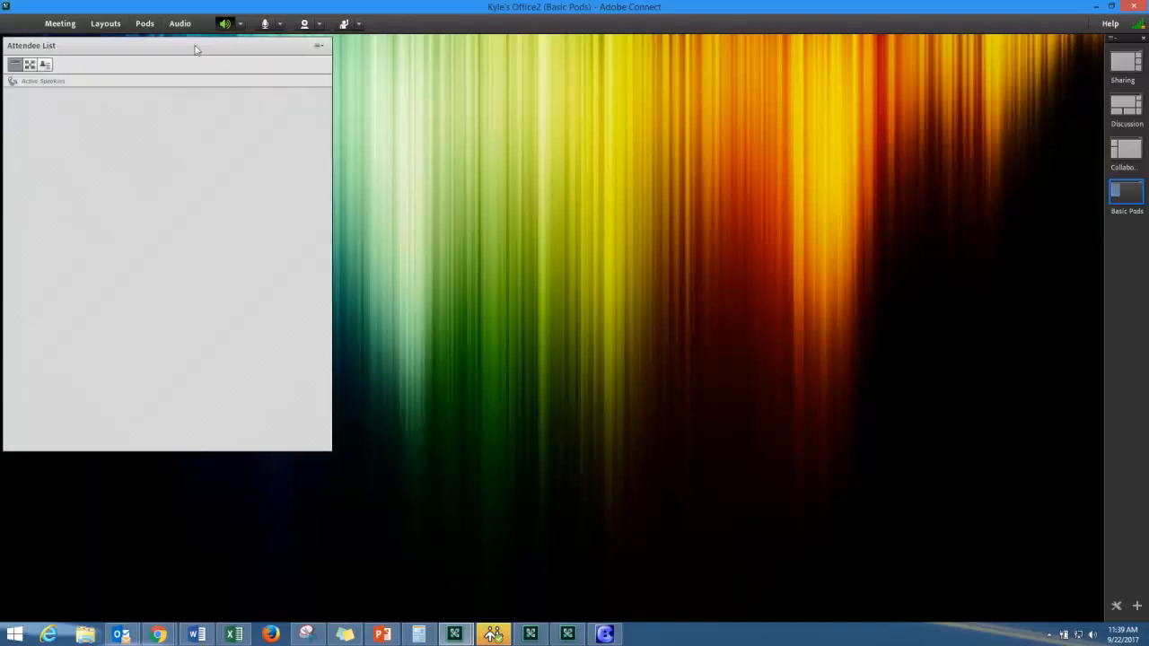
{"action": "left_click_drag", "start_coordinate": [385, 474], "coordinate": [262, 341]}
{"action": "left_click_drag", "start_coordinate": [153, 68], "coordinate": [133, 70]}
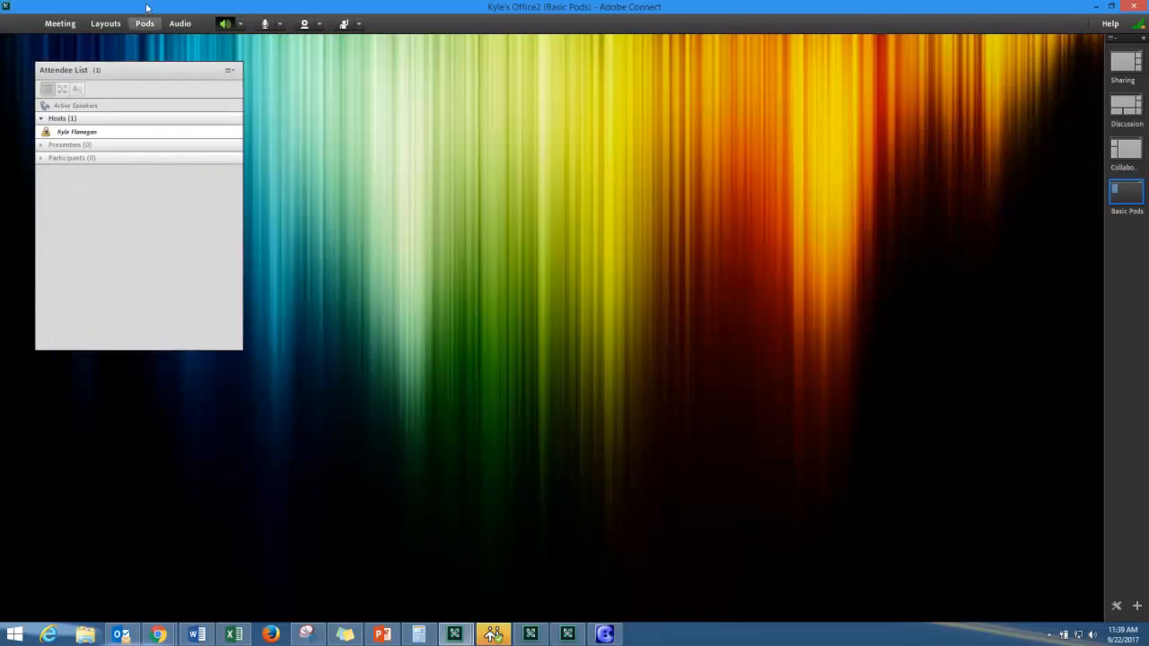
- Add a new Chat pod (Chat 3), shrink it and place it below the attendee list
{"action": "left_click", "coordinate": [144, 23]}
{"action": "mouse_move", "coordinate": [184, 93]}
{"action": "left_click", "coordinate": [267, 101]}
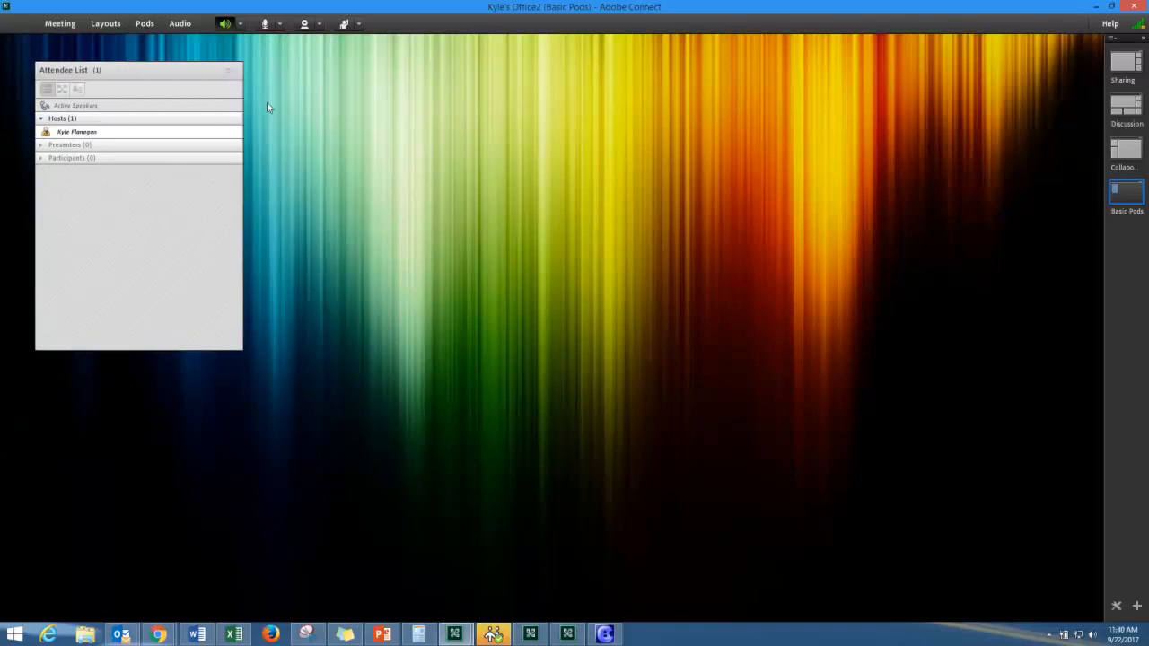
{"action": "left_click_drag", "start_coordinate": [238, 41], "coordinate": [885, 380]}
{"action": "left_click_drag", "start_coordinate": [977, 387], "coordinate": [131, 374]}
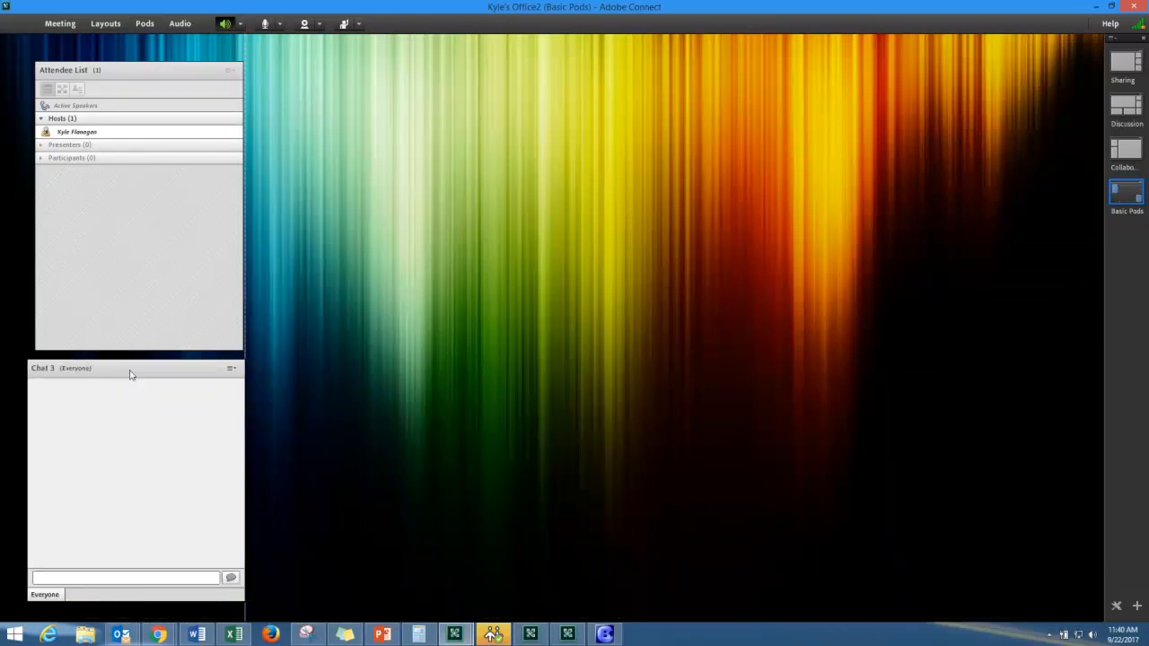
{"action": "left_click_drag", "start_coordinate": [156, 72], "coordinate": [147, 27]}
- Add a new Share pod (Share 10), shrink it and move it up-left, then view Collaboration
{"action": "left_click", "coordinate": [145, 23]}
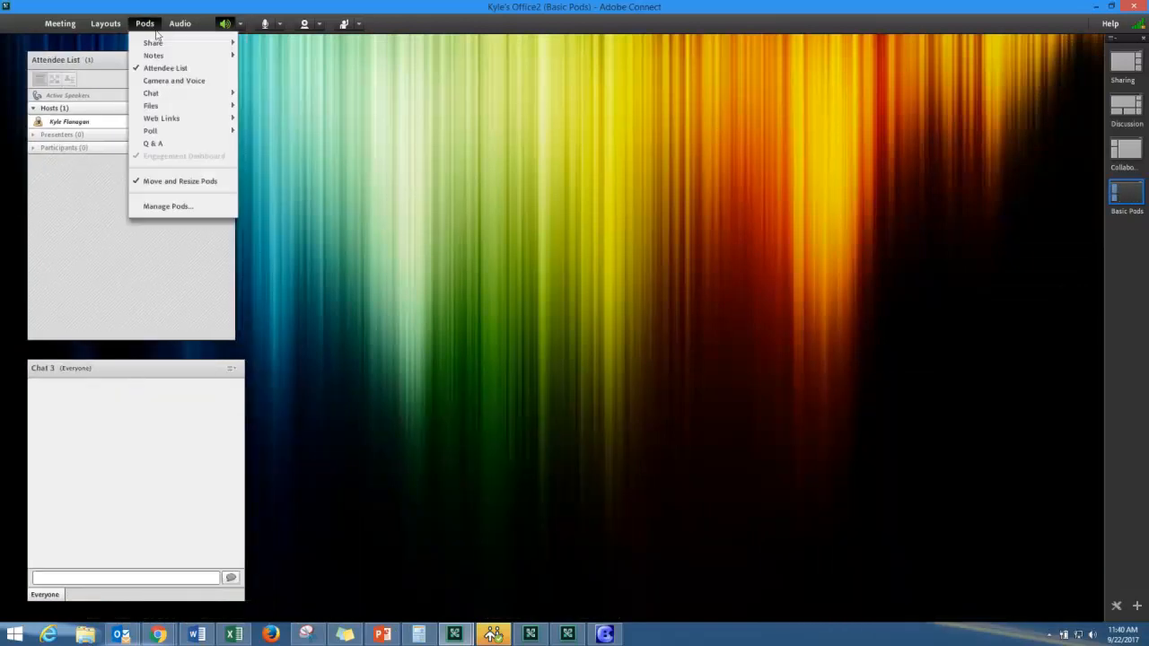
{"action": "mouse_move", "coordinate": [152, 42]}
{"action": "left_click", "coordinate": [269, 49]}
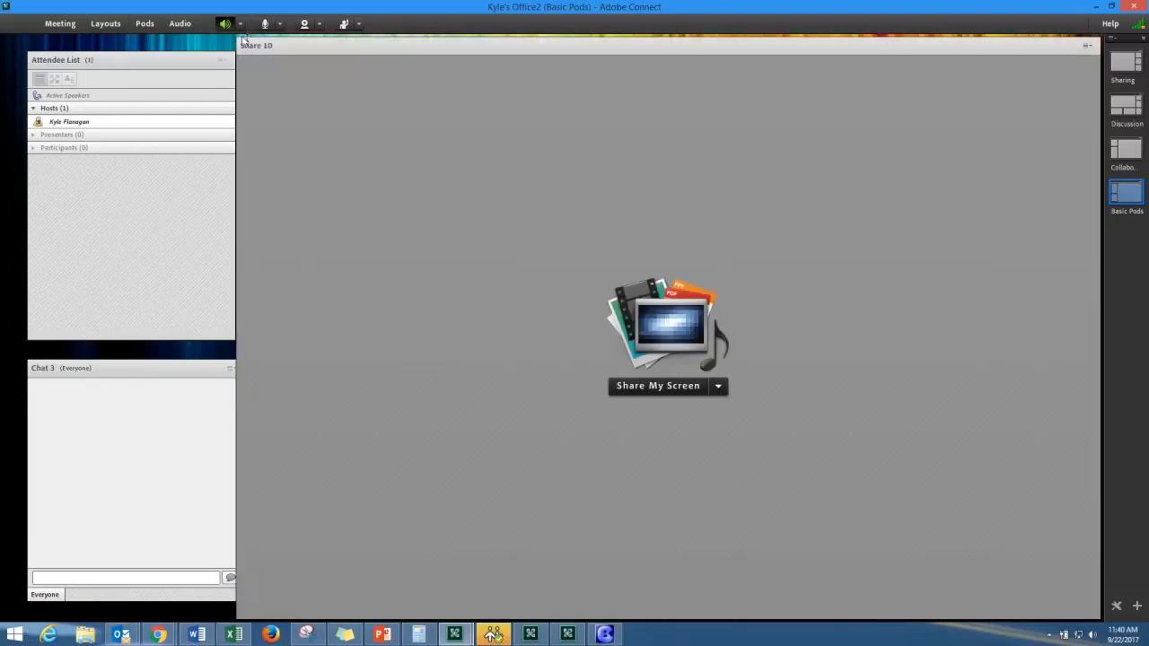
{"action": "left_click_drag", "start_coordinate": [240, 39], "coordinate": [525, 205]}
{"action": "left_click_drag", "start_coordinate": [626, 208], "coordinate": [412, 106]}
{"action": "left_click", "coordinate": [1127, 151]}
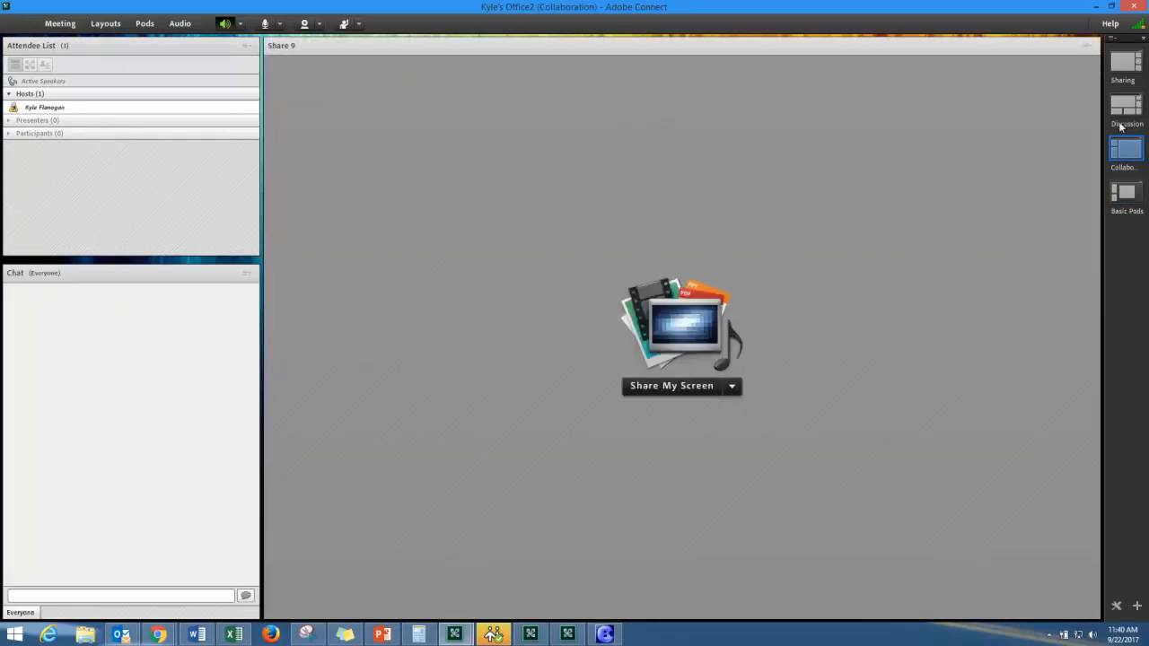
- Back on Basic Pods, fine-tune the Attendee List, Share 10 and Chat 3 pod positions and sizes
{"action": "left_click", "coordinate": [1123, 112]}
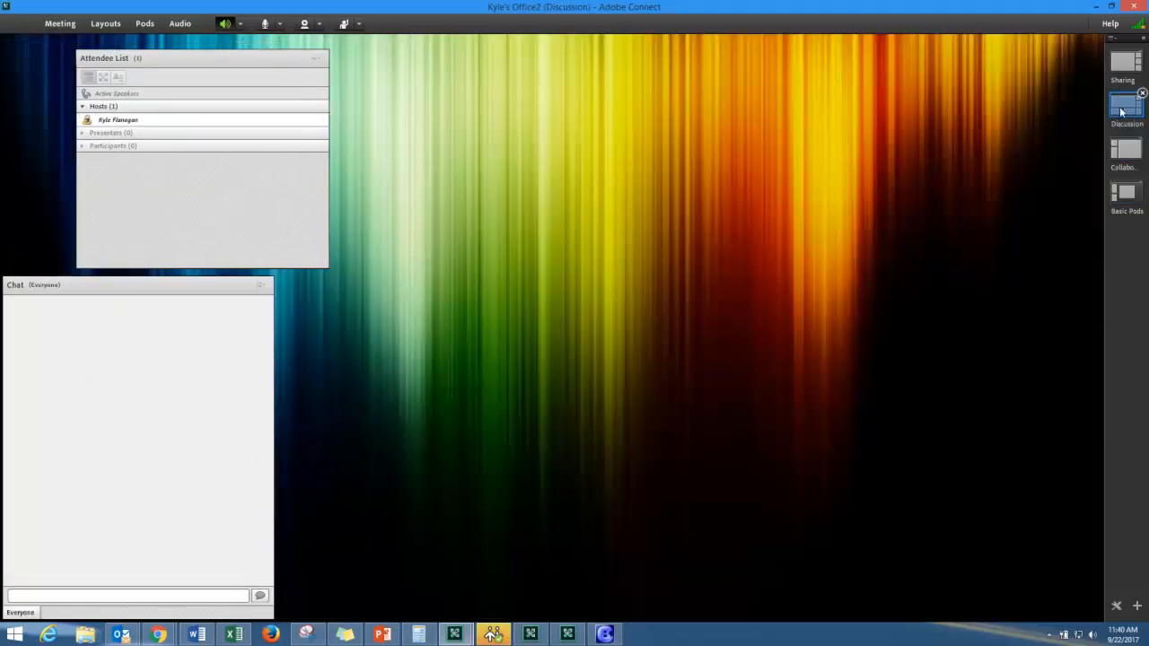
{"action": "left_click", "coordinate": [1128, 194]}
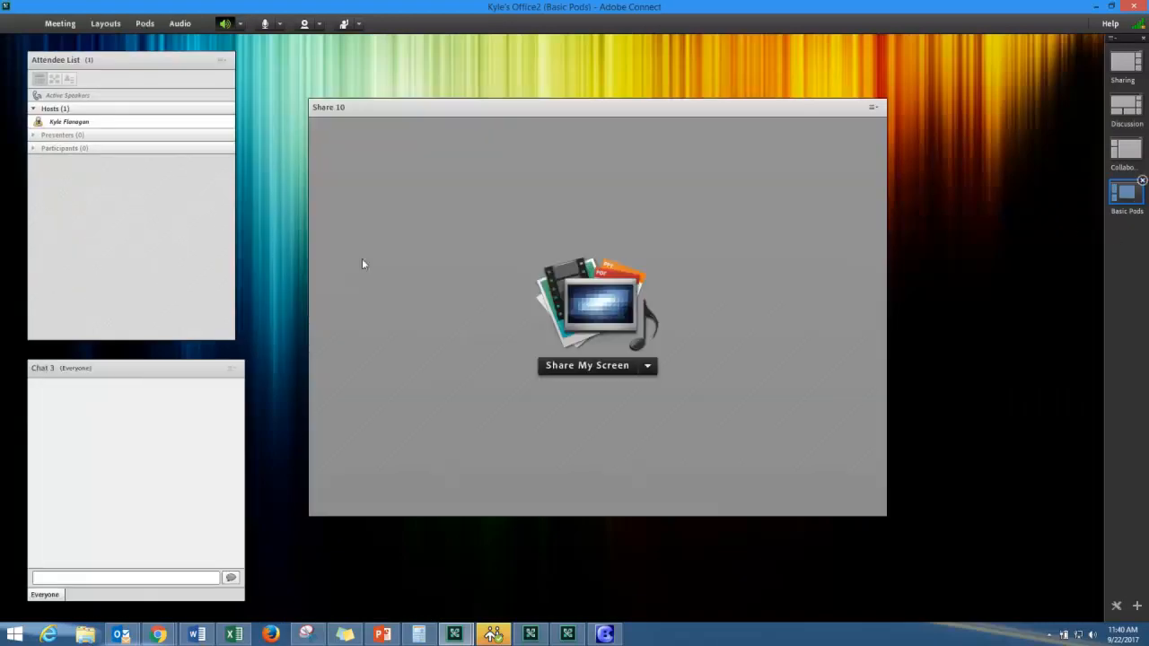
{"action": "left_click_drag", "start_coordinate": [123, 65], "coordinate": [122, 63]}
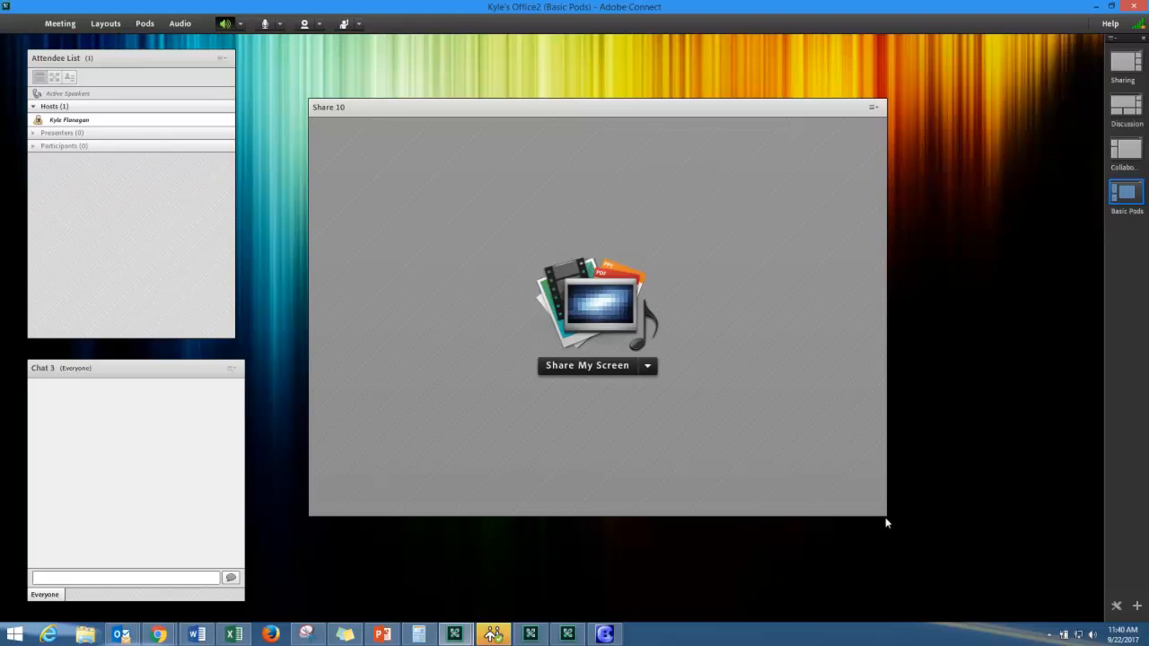
{"action": "left_click_drag", "start_coordinate": [885, 516], "coordinate": [841, 537]}
{"action": "mouse_move", "coordinate": [577, 107]}
{"action": "left_mouse_down"}
{"action": "mouse_move", "coordinate": [547, 103]}
{"action": "mouse_move", "coordinate": [562, 104]}
{"action": "left_mouse_up"}
{"action": "left_click_drag", "start_coordinate": [92, 64], "coordinate": [104, 68]}
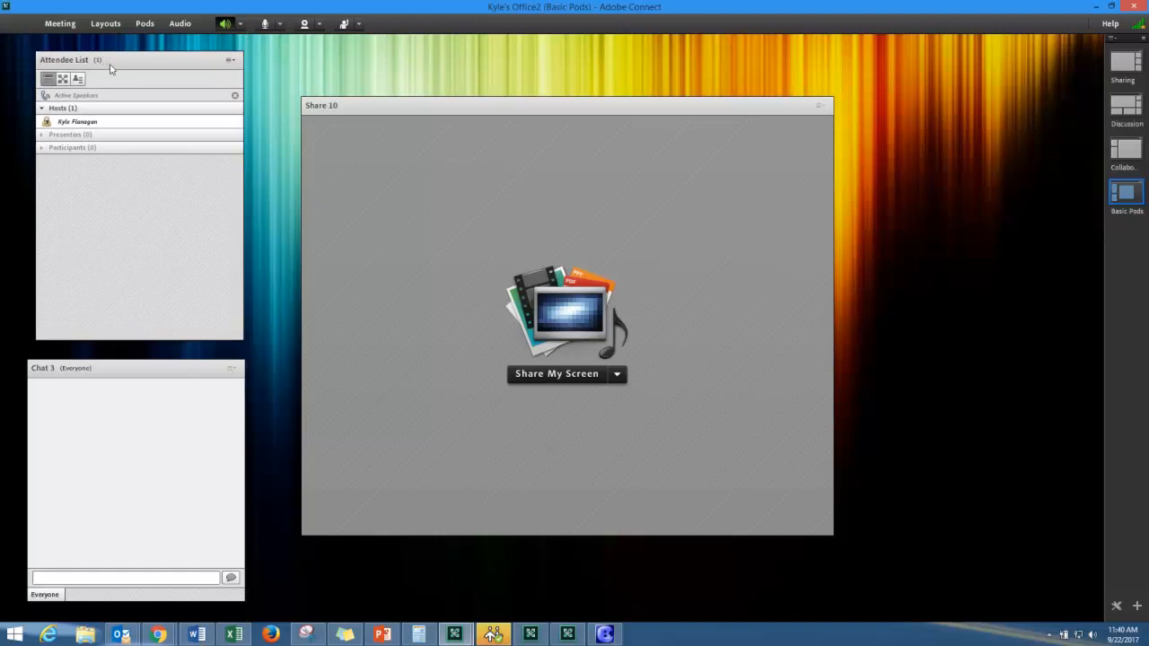
{"action": "left_click_drag", "start_coordinate": [181, 370], "coordinate": [251, 365]}
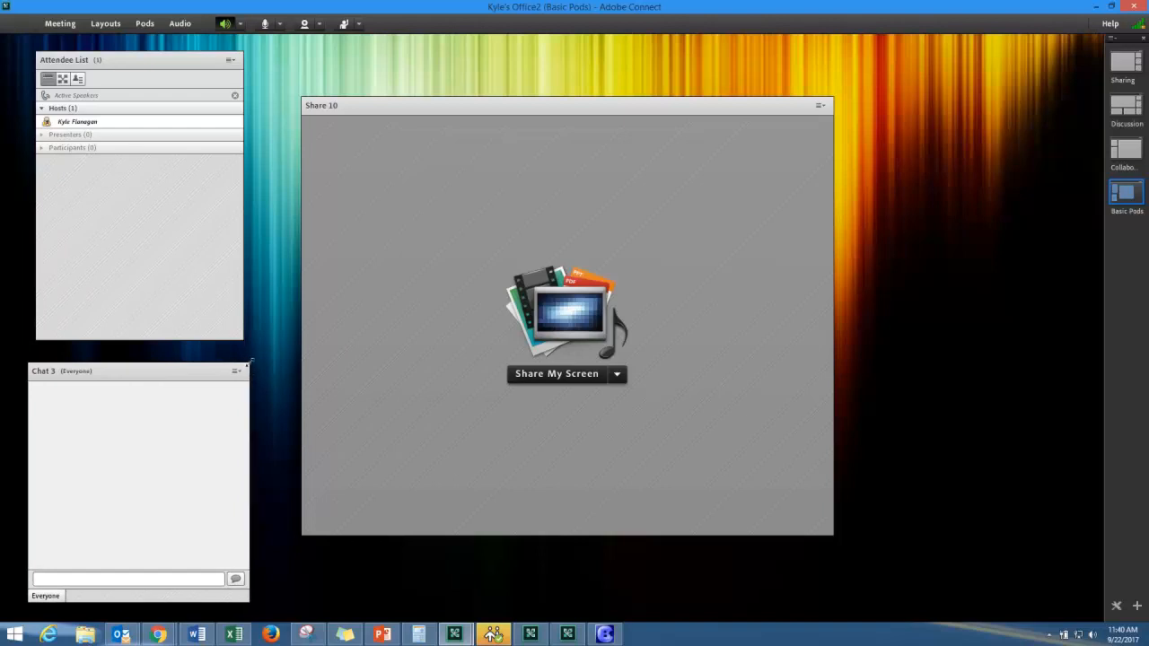
- Add a new Notes pod and size it into a narrow column on the right
{"action": "left_click", "coordinate": [147, 24]}
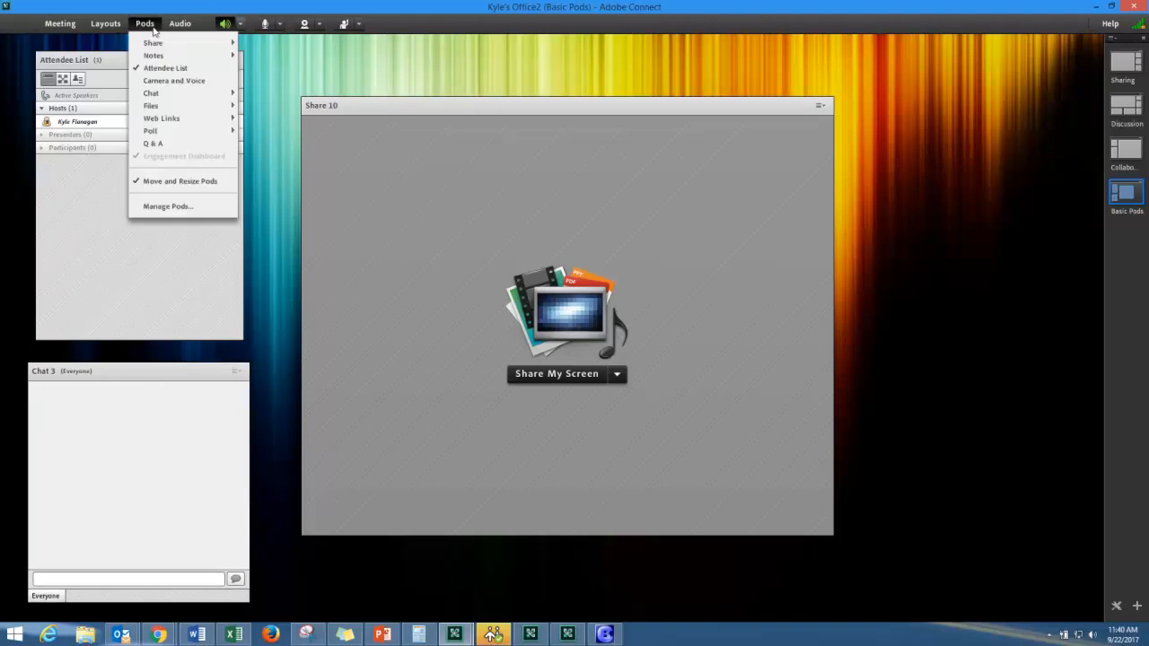
{"action": "mouse_move", "coordinate": [215, 56]}
{"action": "left_click", "coordinate": [275, 64]}
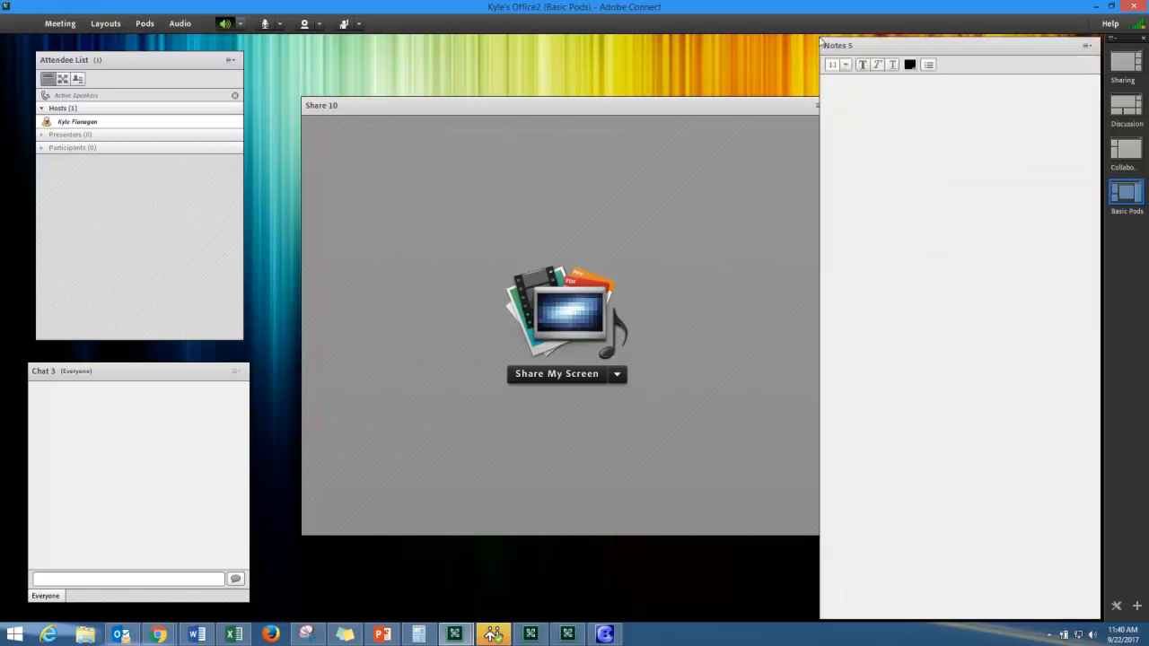
{"action": "left_click_drag", "start_coordinate": [821, 38], "coordinate": [920, 62]}
{"action": "left_click_drag", "start_coordinate": [636, 111], "coordinate": [622, 119]}
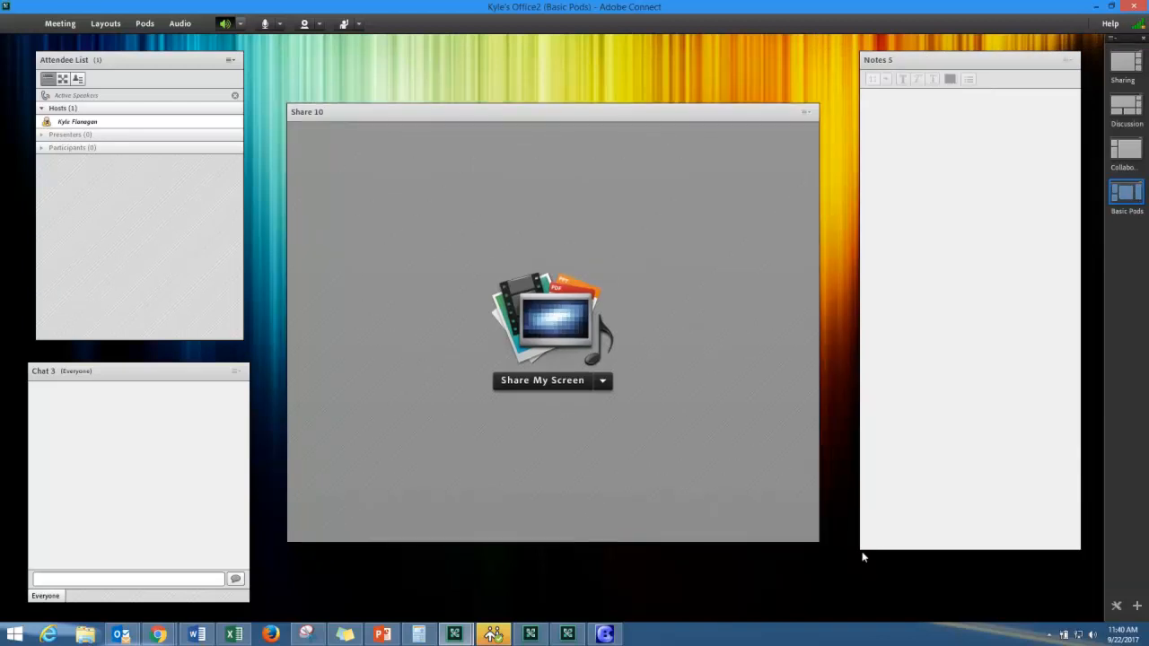
{"action": "left_click_drag", "start_coordinate": [862, 557], "coordinate": [918, 534]}
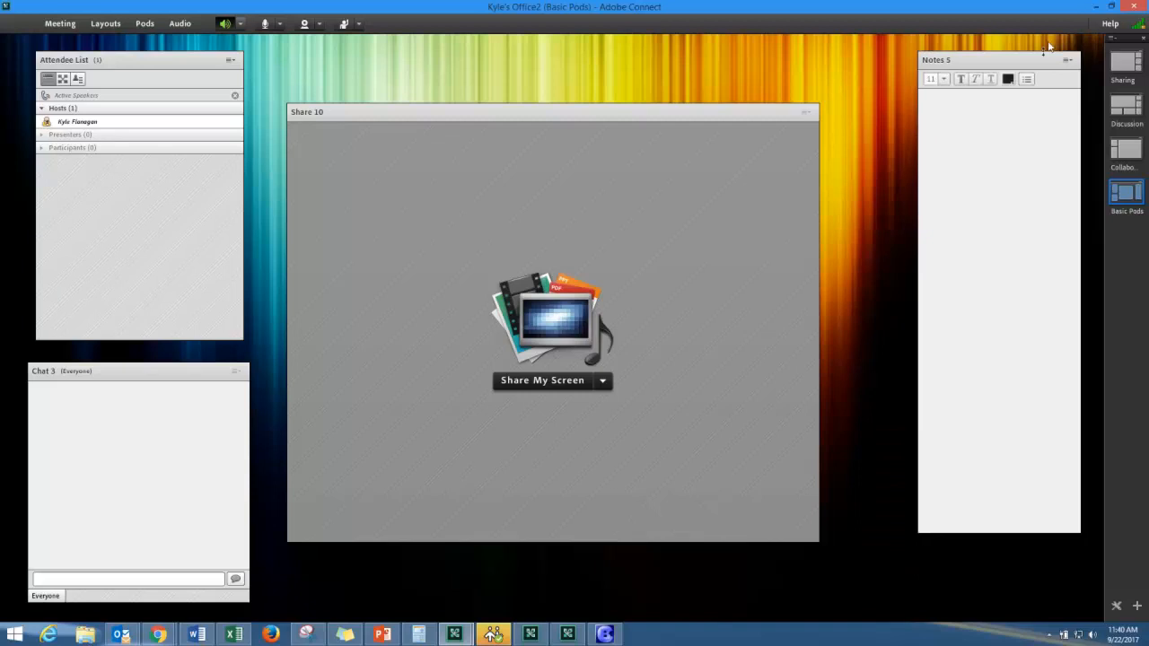
{"action": "left_click_drag", "start_coordinate": [1003, 61], "coordinate": [1003, 99]}
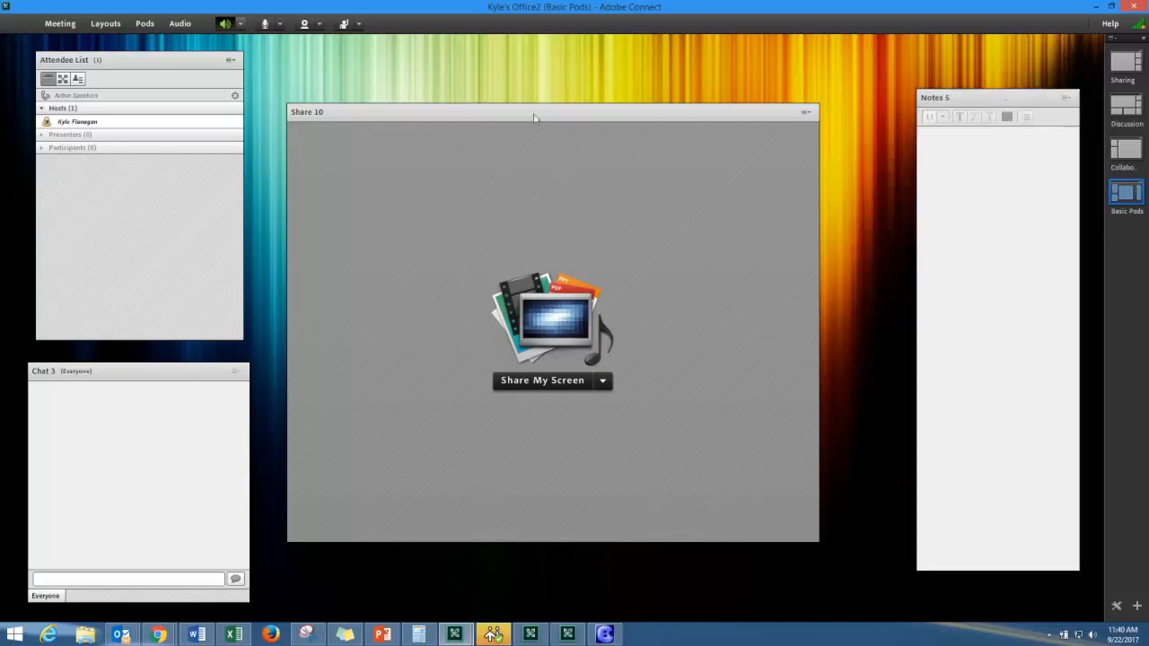
- Enlarge the Share 10 pod and stretch the Notes 5 pod taller from the top
{"action": "left_click_drag", "start_coordinate": [533, 117], "coordinate": [549, 121]}
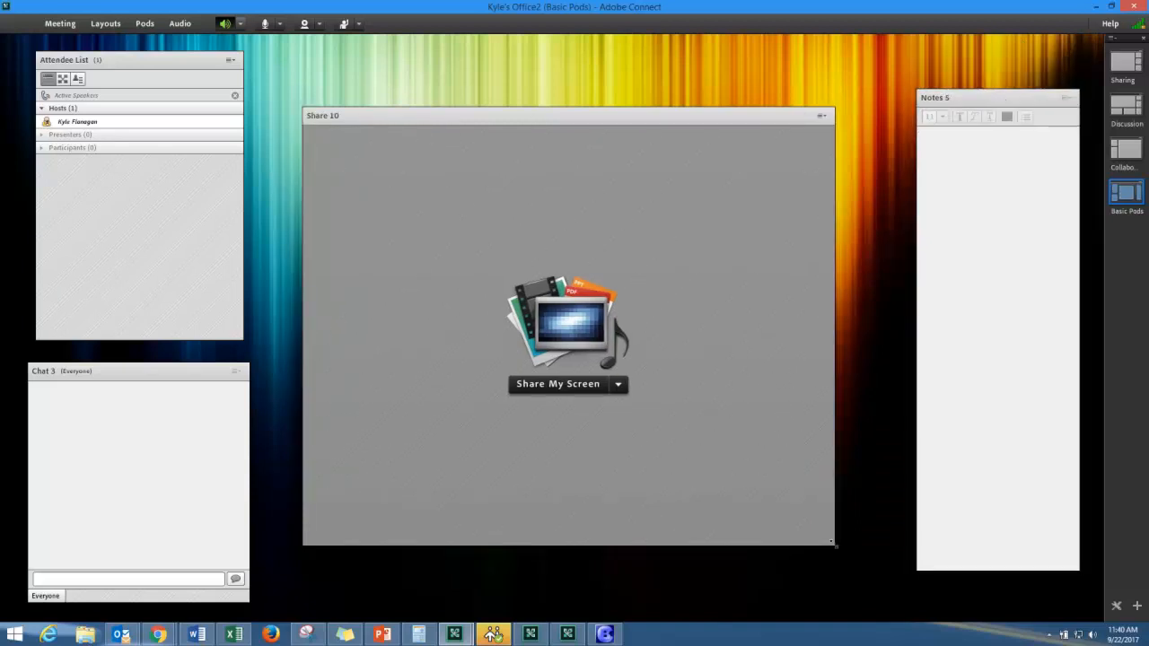
{"action": "left_click_drag", "start_coordinate": [833, 544], "coordinate": [871, 538]}
{"action": "left_click_drag", "start_coordinate": [616, 125], "coordinate": [603, 108]}
{"action": "left_click_drag", "start_coordinate": [1029, 106], "coordinate": [1028, 75]}
{"action": "left_click_drag", "start_coordinate": [1013, 540], "coordinate": [1029, 584]}
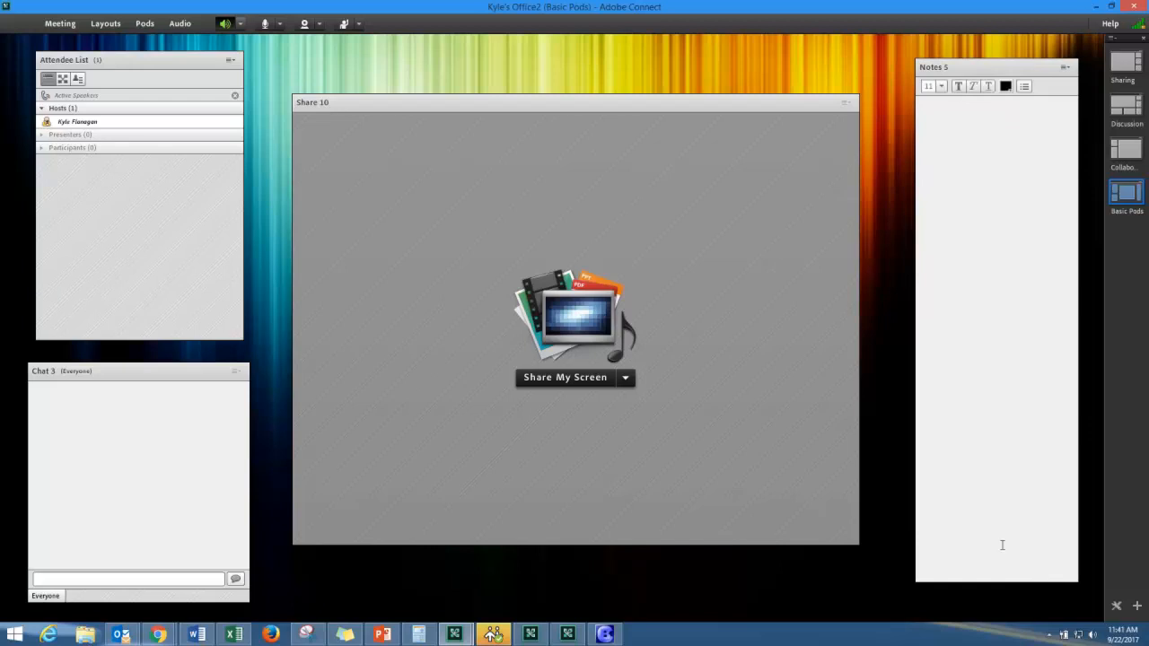
{"action": "left_click_drag", "start_coordinate": [136, 71], "coordinate": [168, 62]}
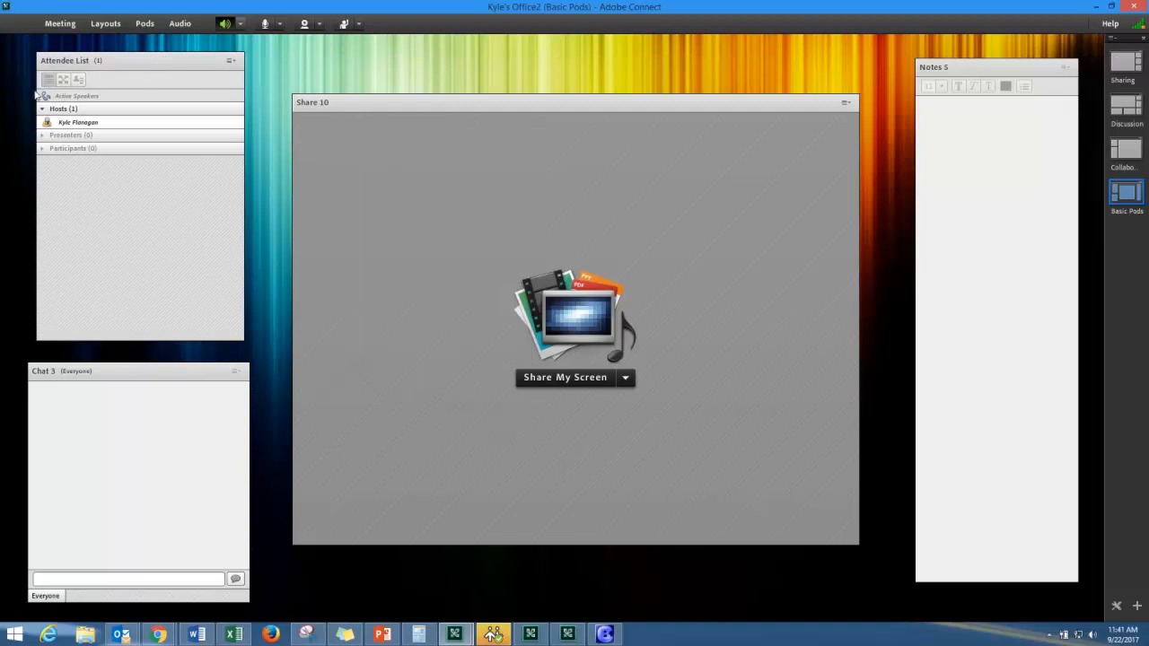
- Return to Basic Pods and make yourself a presenter from the Attendee List
{"action": "left_click", "coordinate": [1124, 154]}
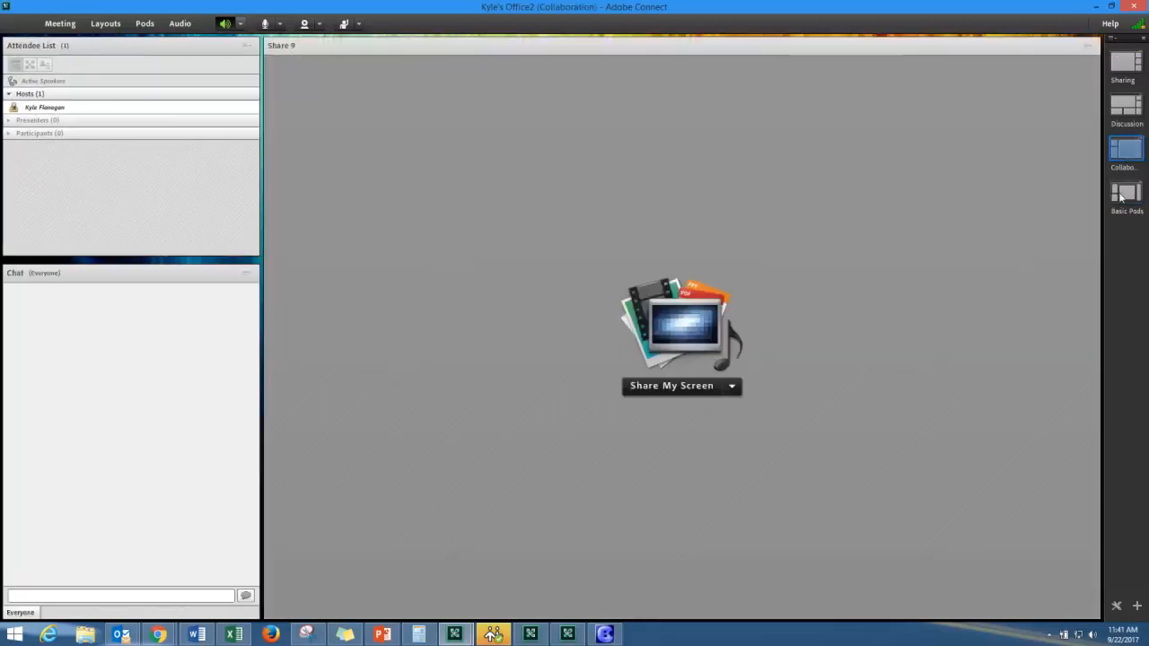
{"action": "left_click", "coordinate": [1123, 196]}
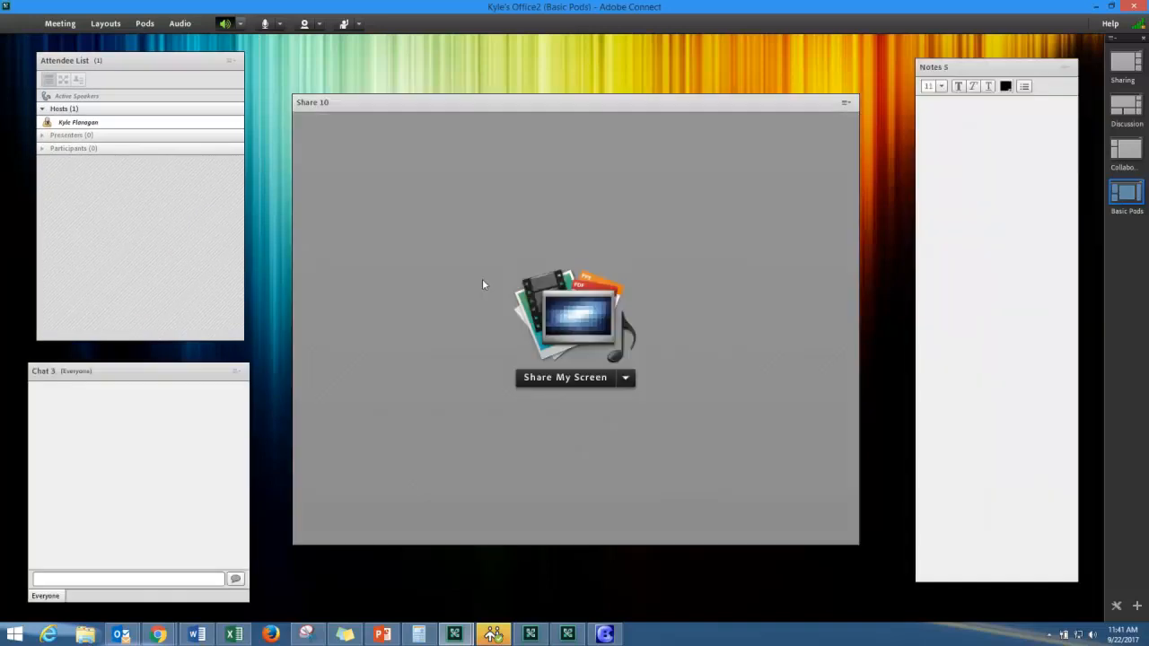
{"action": "left_click", "coordinate": [99, 123]}
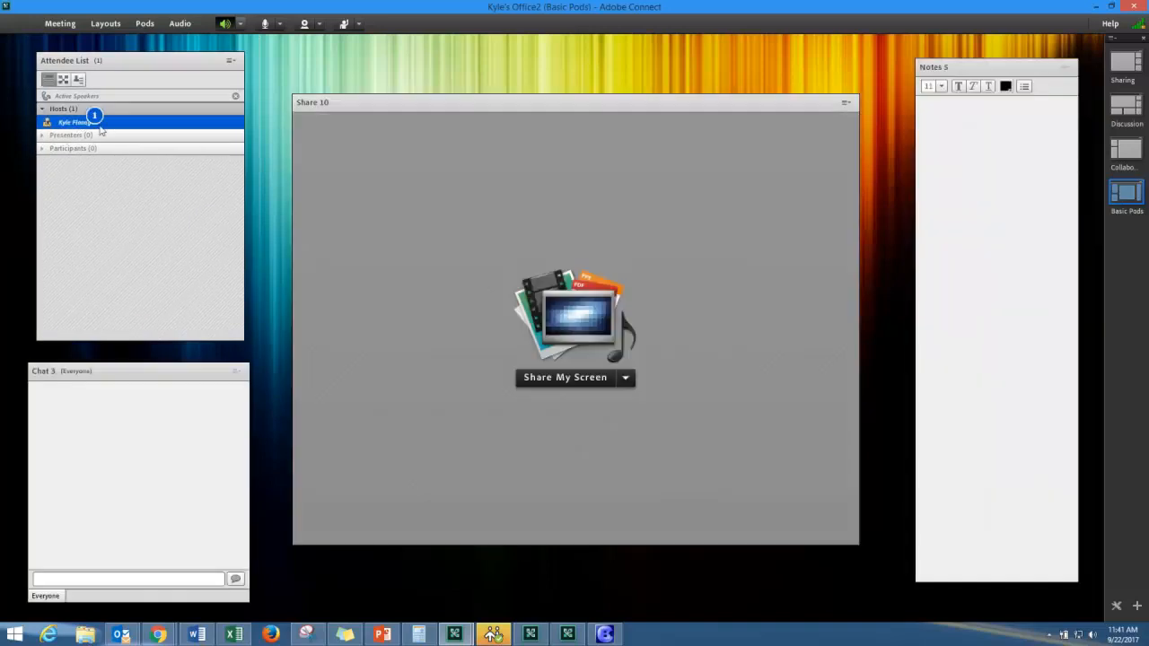
{"action": "left_click", "coordinate": [260, 114]}
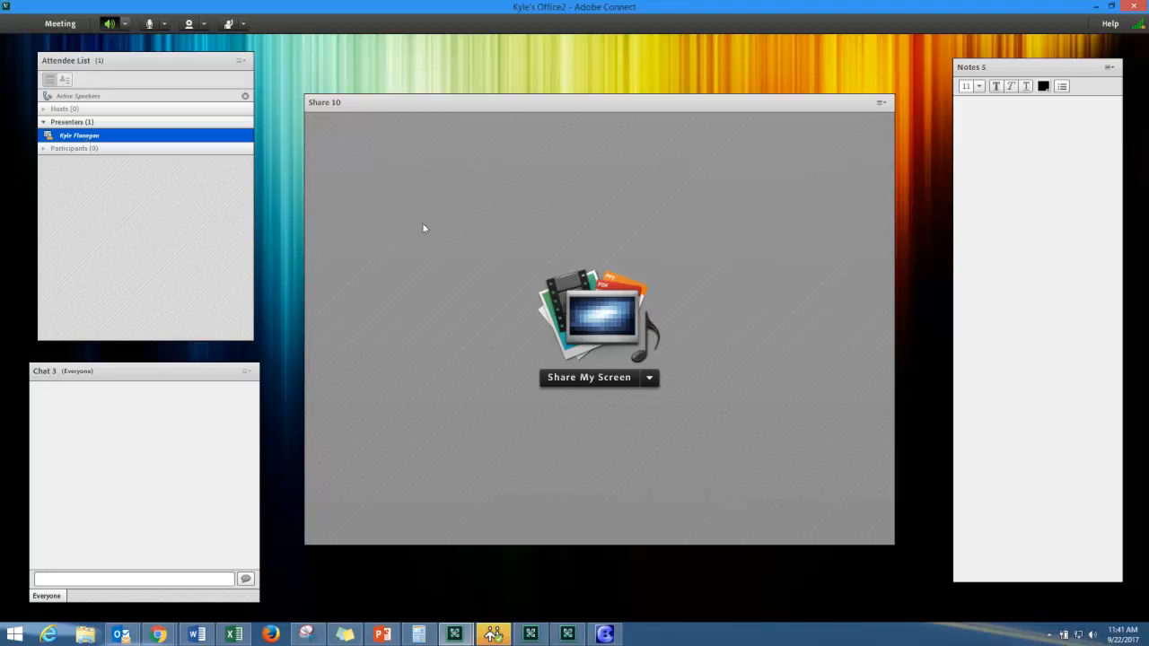
- Demote yourself to participant to preview sharing and status options, then drag yourself back to Hosts
{"action": "left_click", "coordinate": [648, 378]}
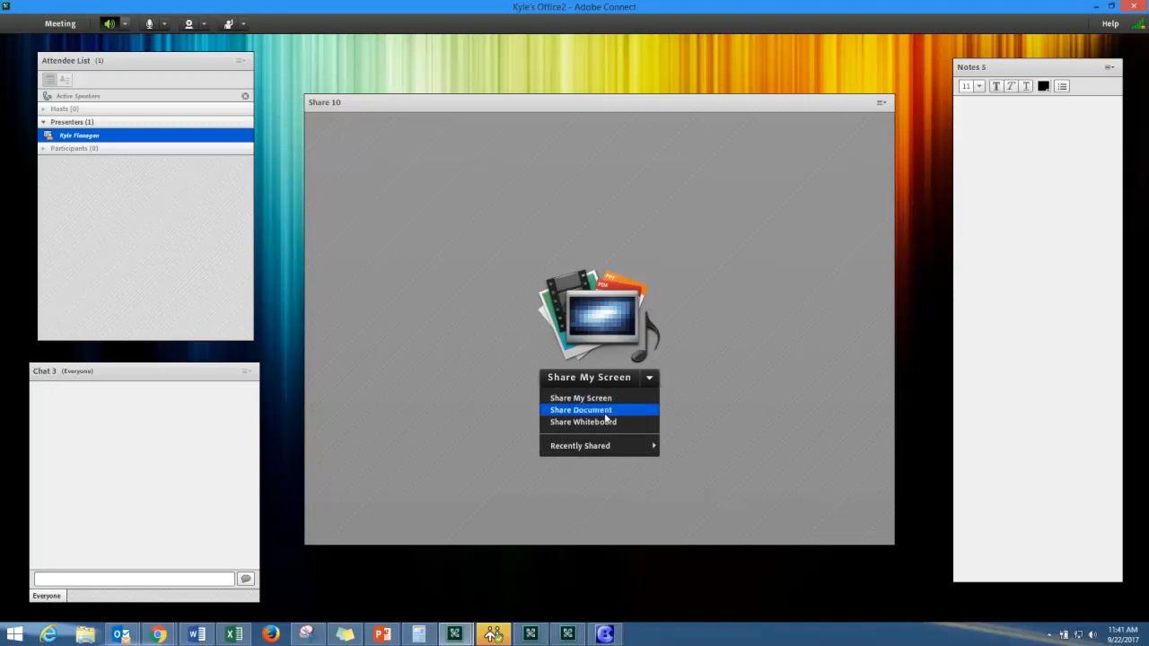
{"action": "left_click_drag", "start_coordinate": [82, 137], "coordinate": [135, 159]}
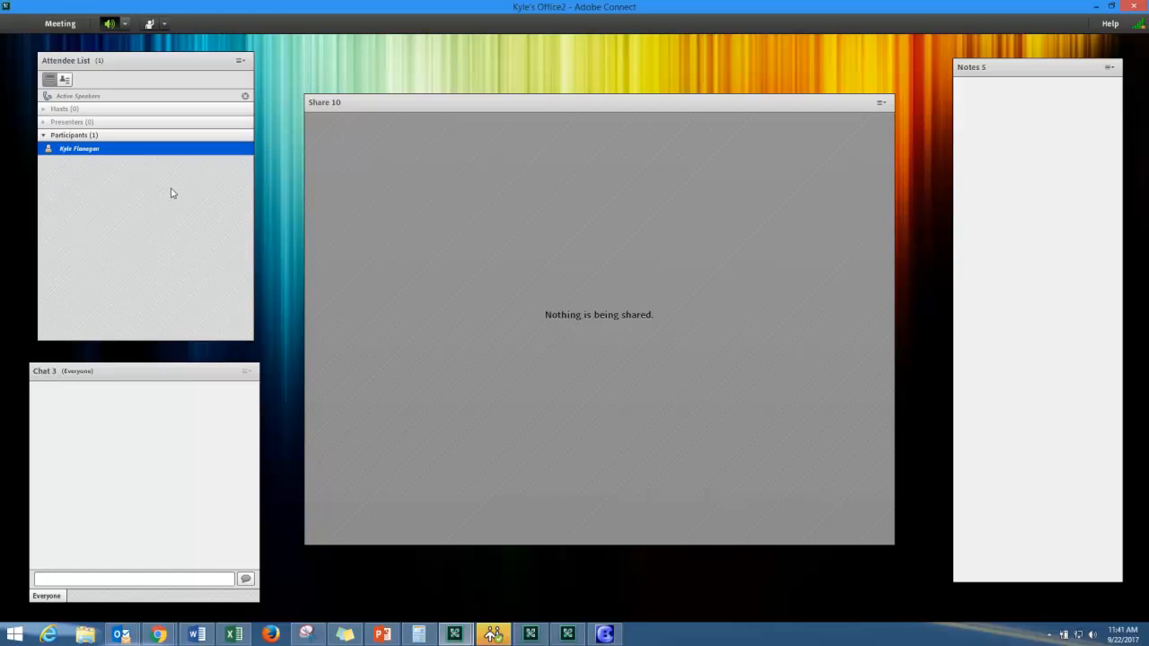
{"action": "left_click", "coordinate": [166, 25]}
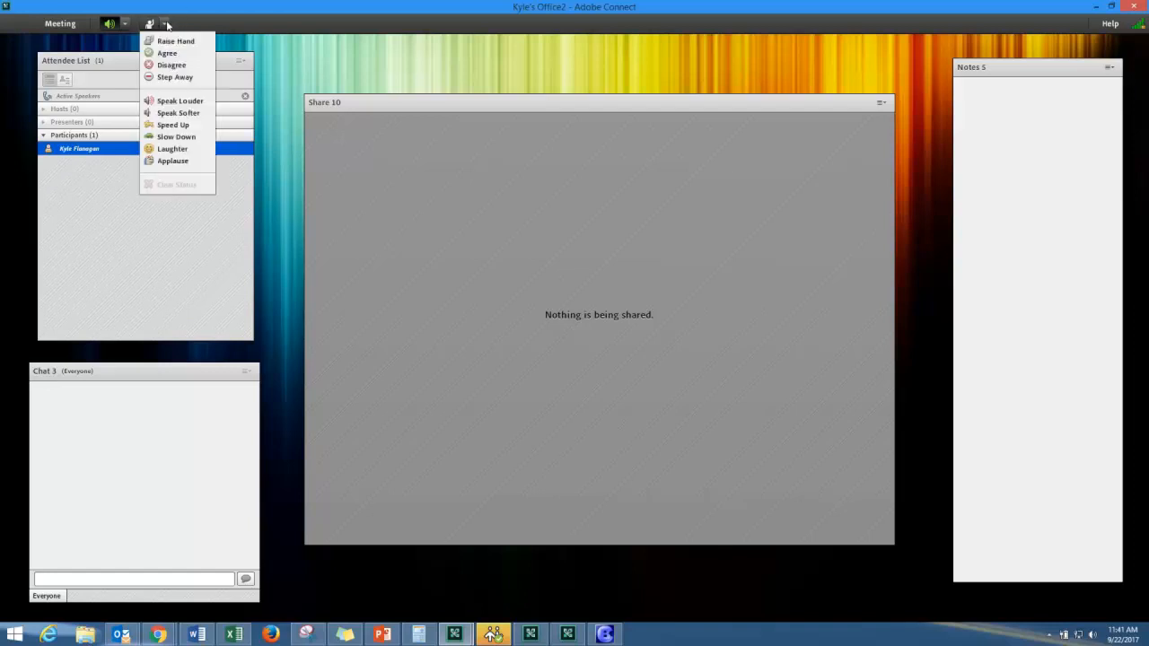
{"action": "left_click", "coordinate": [87, 279]}
{"action": "left_click_drag", "start_coordinate": [97, 149], "coordinate": [74, 109]}
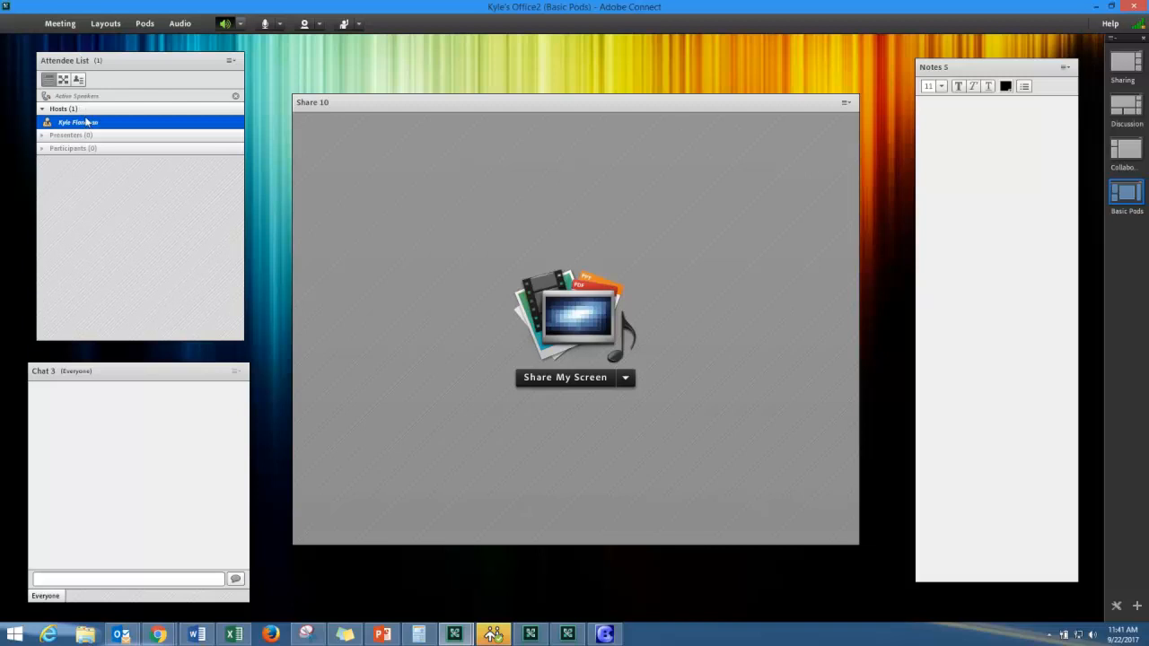
- Bring up your role options in the Attendee List and adjust the chat pod
{"action": "left_click", "coordinate": [86, 122]}
{"action": "mouse_move", "coordinate": [79, 133]}
{"action": "mouse_move", "coordinate": [170, 371]}
{"action": "left_mouse_down"}
{"action": "mouse_move", "coordinate": [292, 187]}
{"action": "mouse_move", "coordinate": [303, 291]}
{"action": "mouse_move", "coordinate": [170, 372]}
{"action": "left_mouse_up"}
{"action": "left_click", "coordinate": [144, 580]}
{"action": "type", "text": "www.adobe.com"}
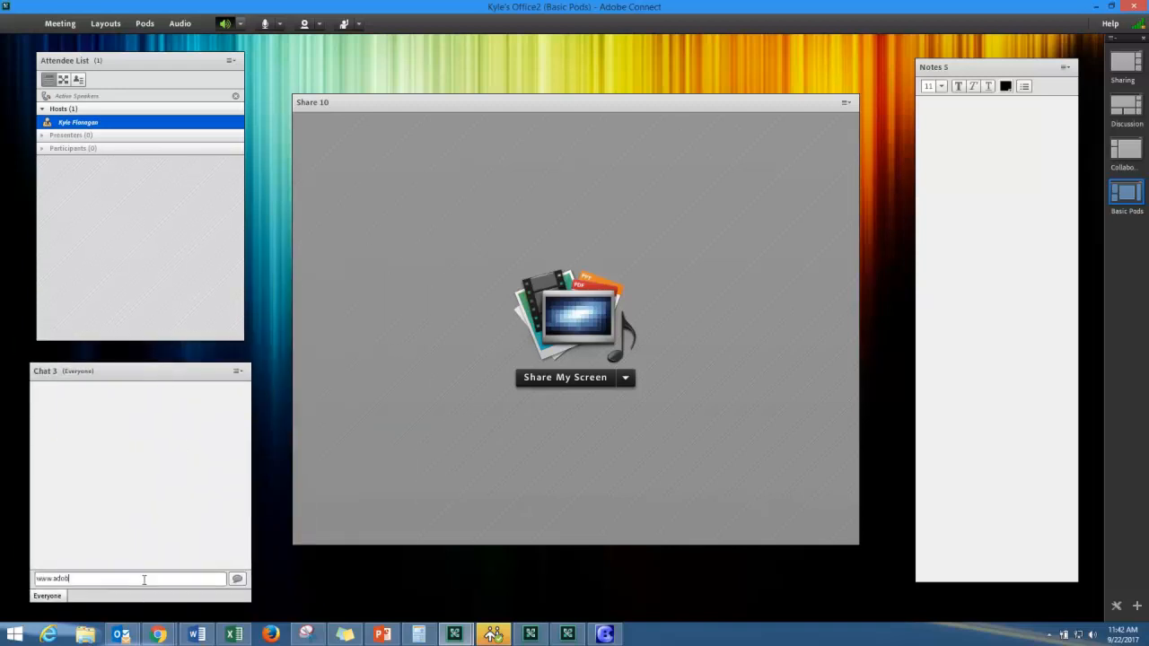
{"action": "key", "text": "Return"}
{"action": "type", "text": "hi"}
{"action": "key", "text": "Return"}
{"action": "type", "text": "hduwiahduiwahui"}
{"action": "key", "text": "Return"}
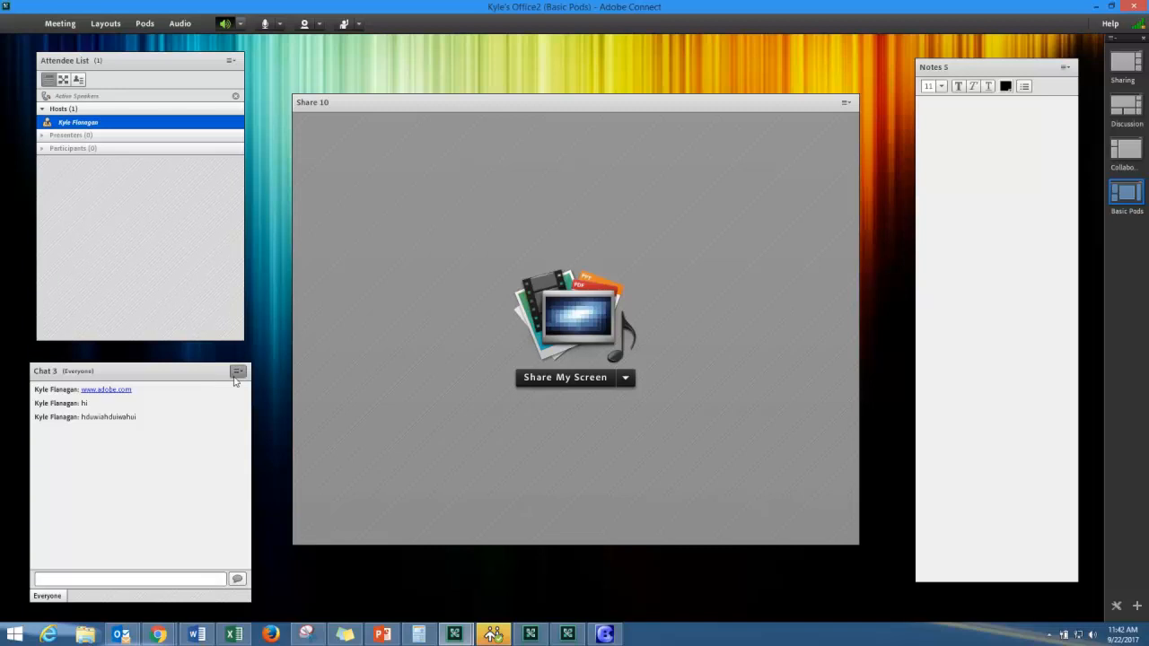
{"action": "left_click", "coordinate": [237, 371]}
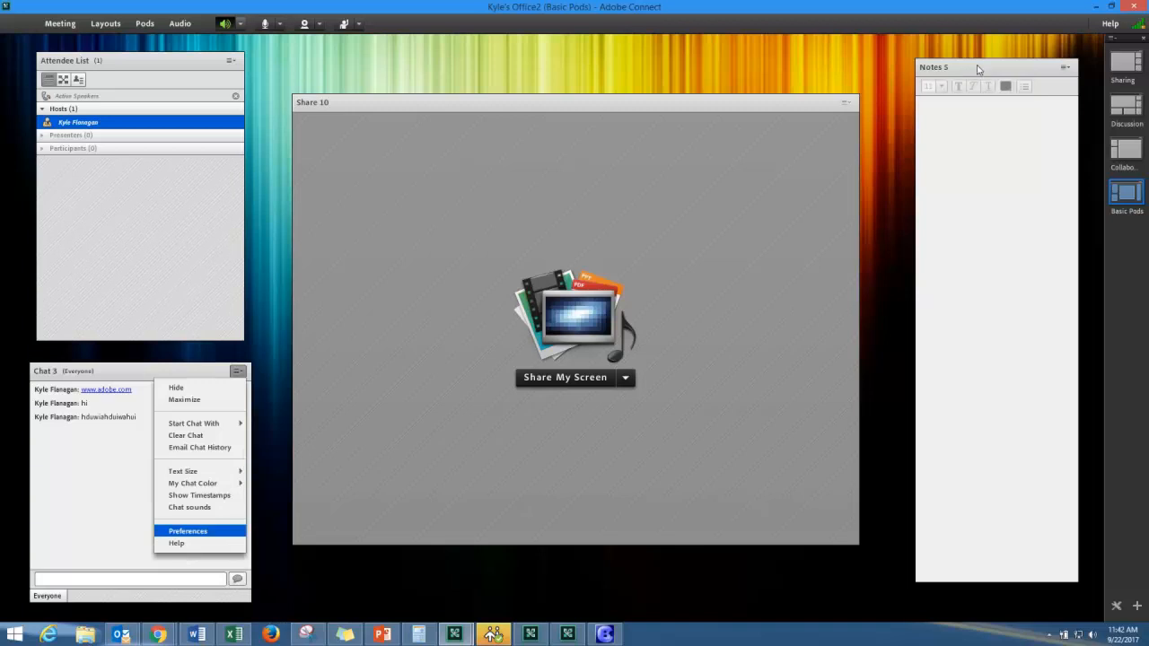
- At text size 28, type the agenda in Notes: minutes, action items, ppt presenations
{"action": "left_click", "coordinate": [940, 86]}
{"action": "left_click_drag", "start_coordinate": [944, 109], "coordinate": [945, 144]}
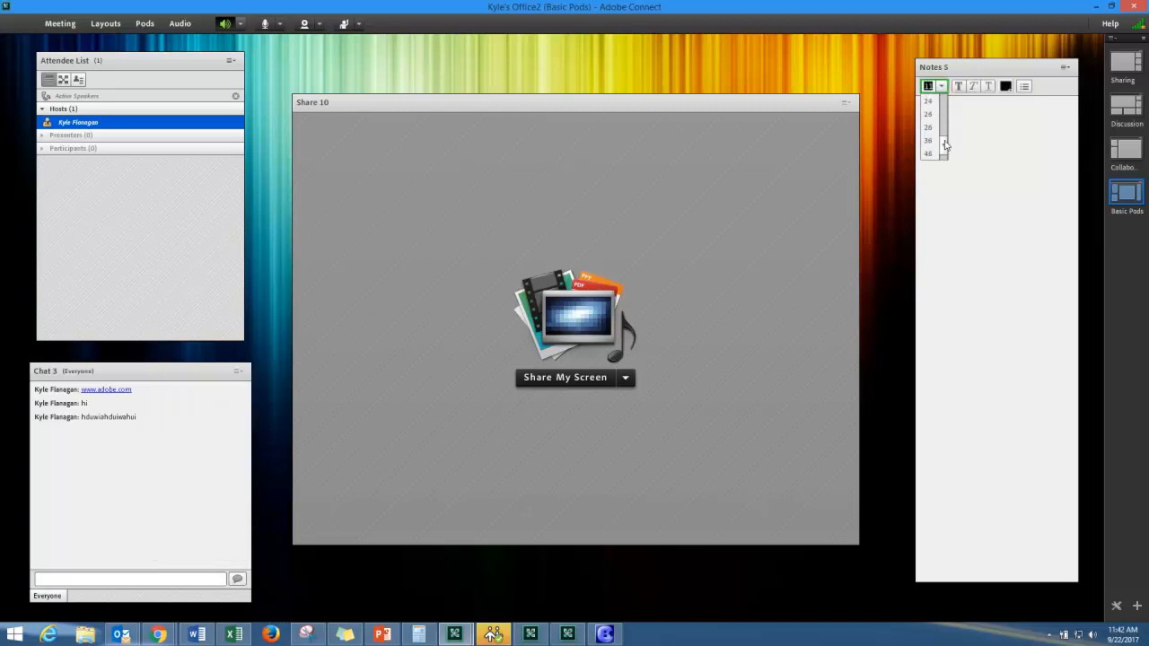
{"action": "left_click", "coordinate": [930, 130]}
{"action": "left_click", "coordinate": [931, 109]}
{"action": "type", "text": "Agenda:"}
{"action": "key", "text": "Return"}
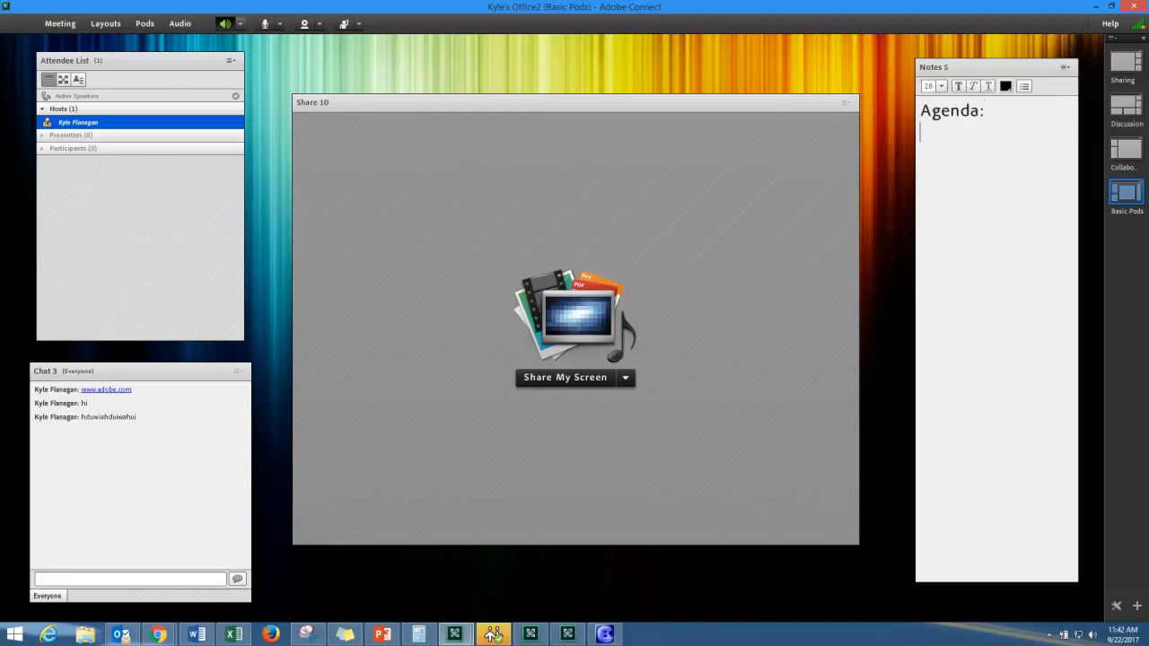
{"action": "type", "text": "- minutes"}
{"action": "key", "text": "Return"}
{"action": "type", "text": "- action items"}
{"action": "key", "text": "Return"}
{"action": "type", "text": "- ppt presenations"}
{"action": "key", "text": "Return"}
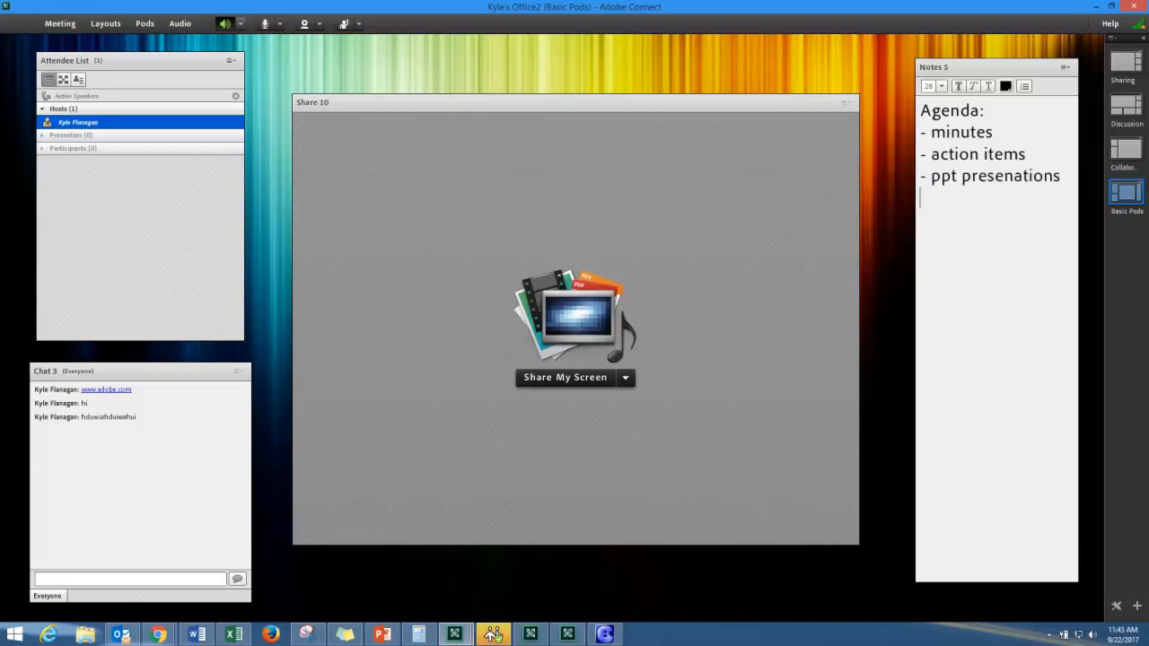
- Add 'Dial in Information' with the dial-in phone number and colour the number red
{"action": "type", "text": "Dial in Information"}
{"action": "key", "text": "Return"}
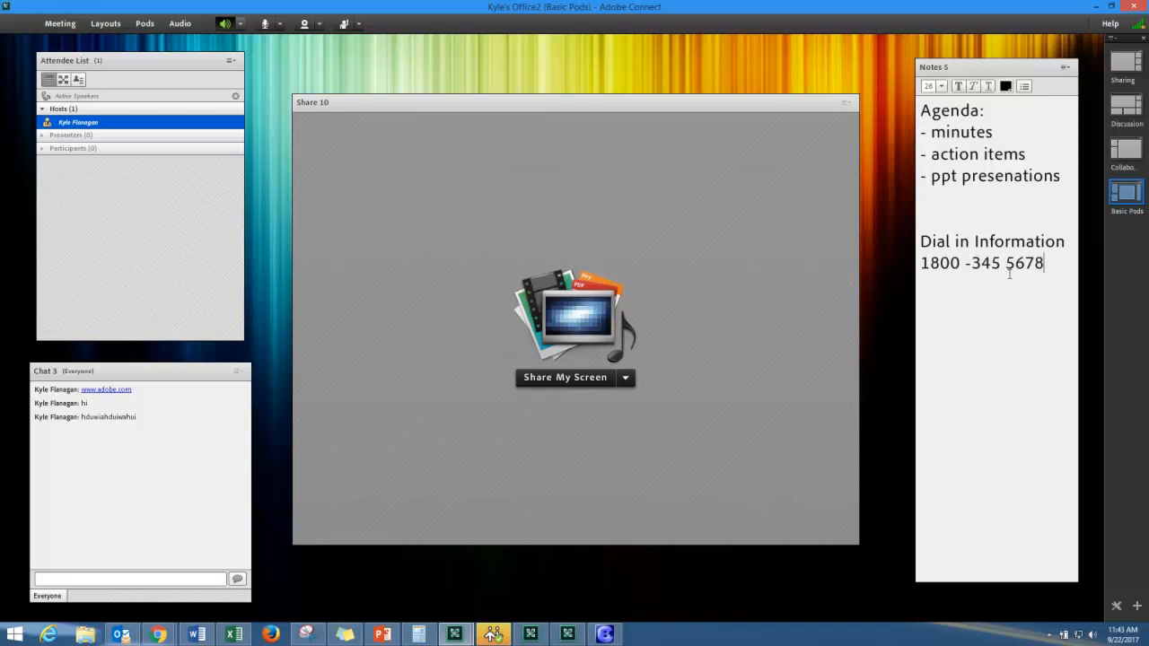
{"action": "left_click_drag", "start_coordinate": [1044, 263], "coordinate": [919, 263]}
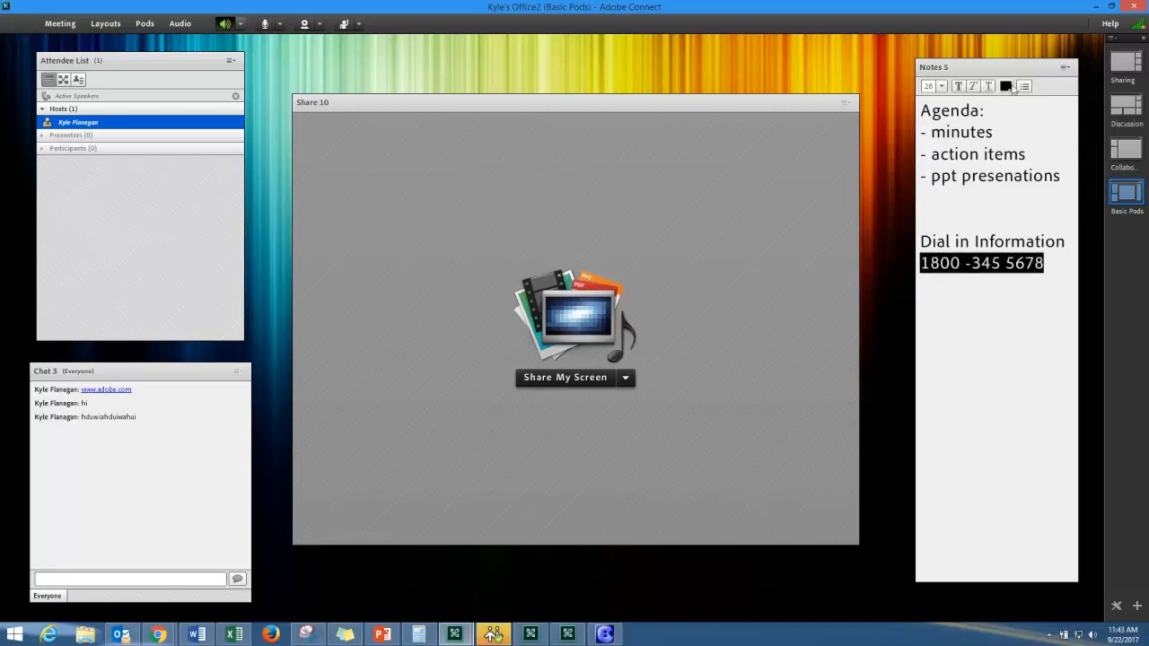
{"action": "left_click", "coordinate": [1013, 87]}
{"action": "left_click", "coordinate": [1006, 159]}
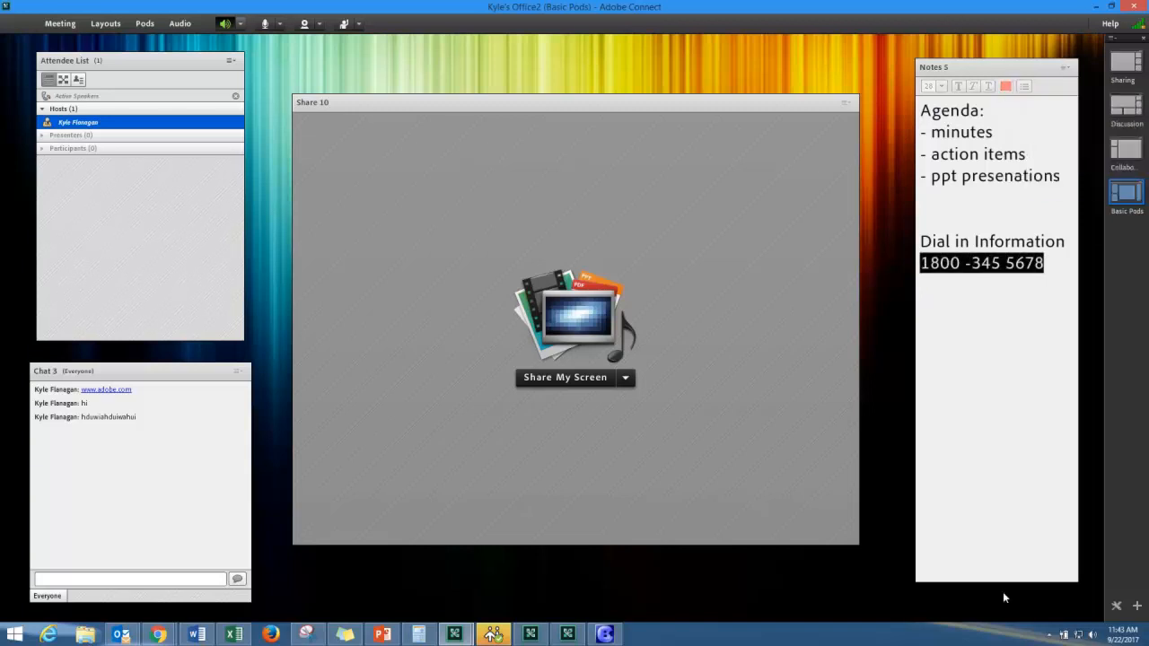
- Shorten the Notes pod and move it lower on the right side
{"action": "left_click_drag", "start_coordinate": [1003, 582], "coordinate": [1003, 337]}
{"action": "left_click_drag", "start_coordinate": [983, 59], "coordinate": [986, 140]}
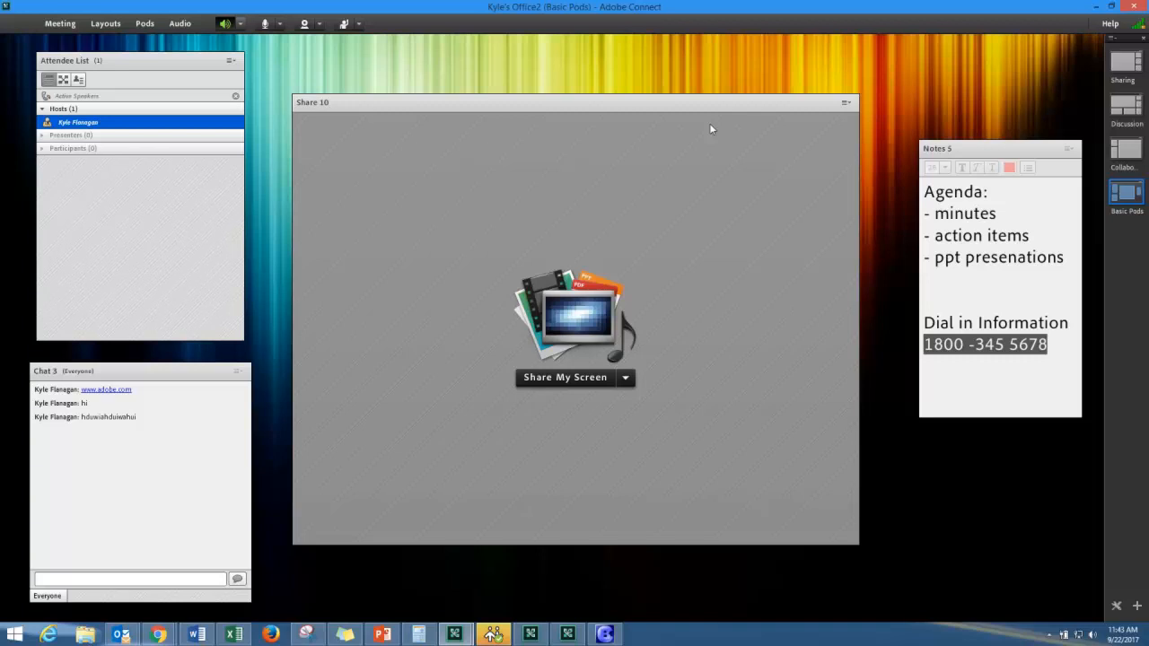
{"action": "mouse_move", "coordinate": [996, 149]}
{"action": "left_mouse_down"}
{"action": "mouse_move", "coordinate": [1002, 113]}
{"action": "mouse_move", "coordinate": [994, 146]}
{"action": "left_mouse_up"}
{"action": "left_click_drag", "start_coordinate": [1067, 413], "coordinate": [1064, 499]}
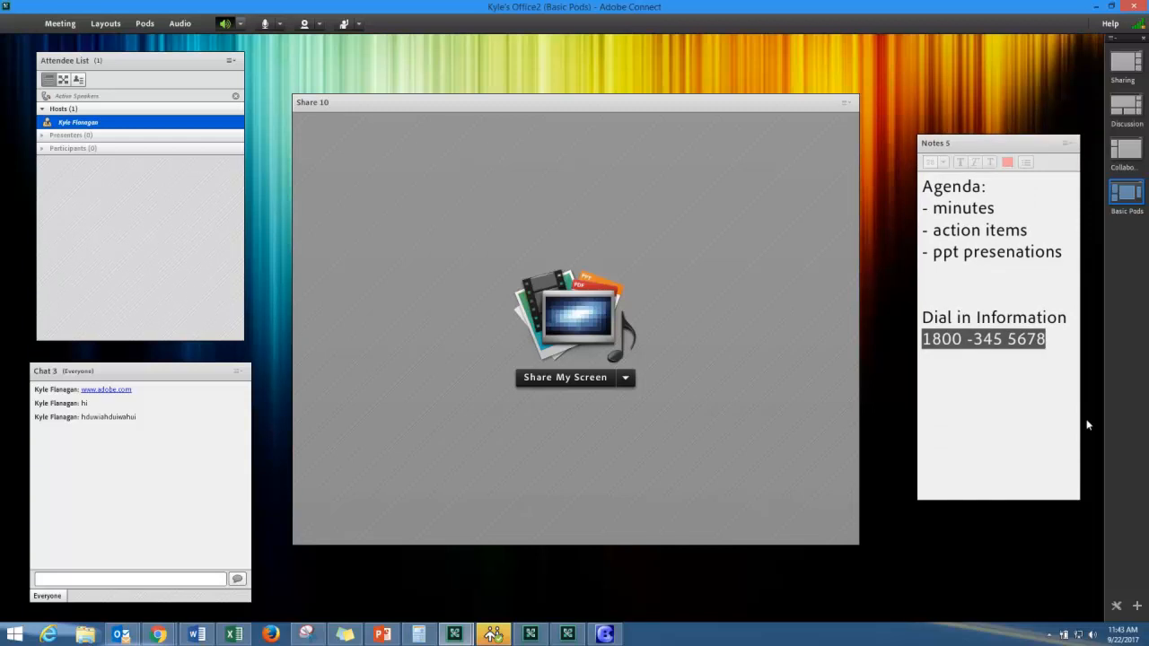
{"action": "left_click", "coordinate": [626, 378]}
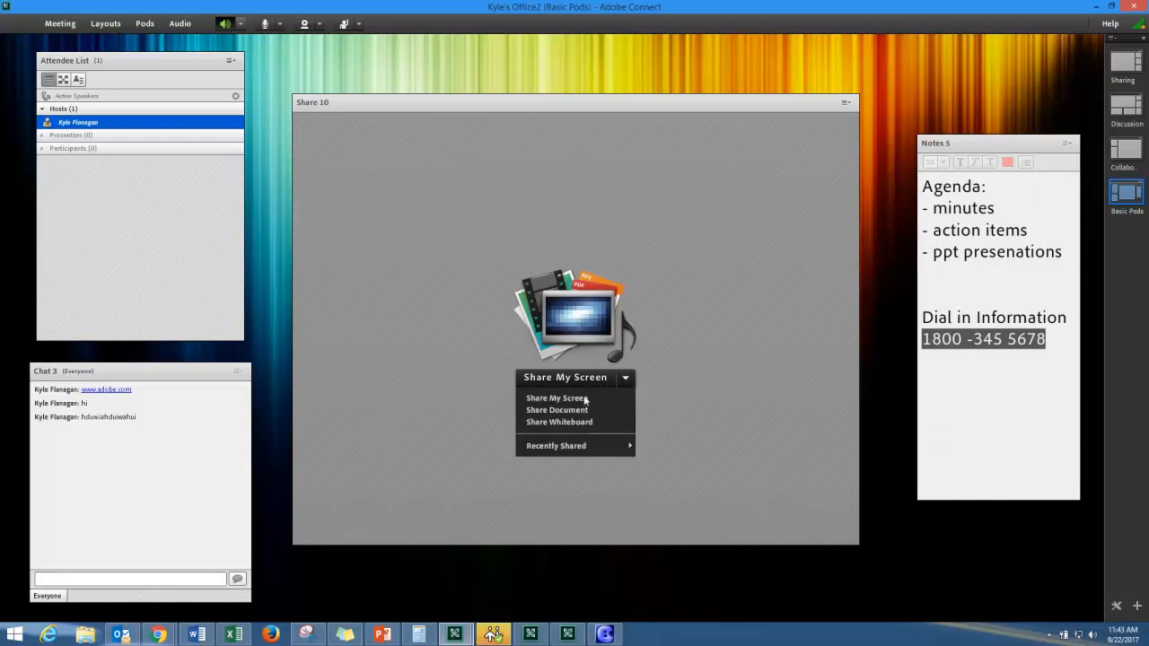
{"action": "left_click", "coordinate": [680, 392]}
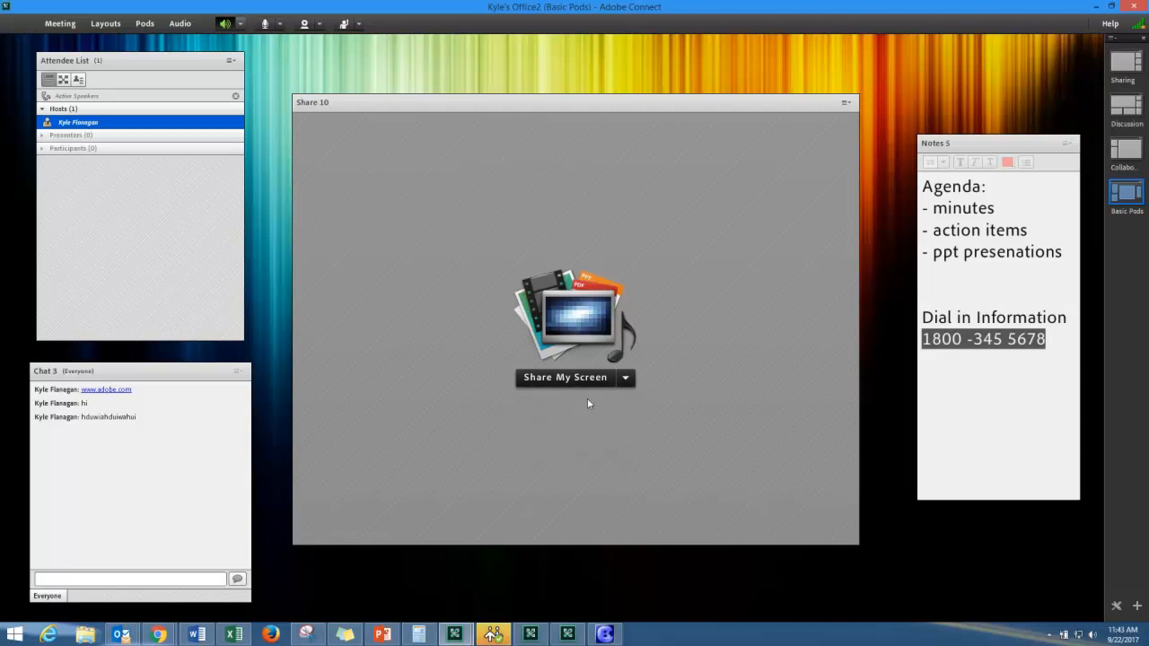
{"action": "left_click", "coordinate": [625, 378]}
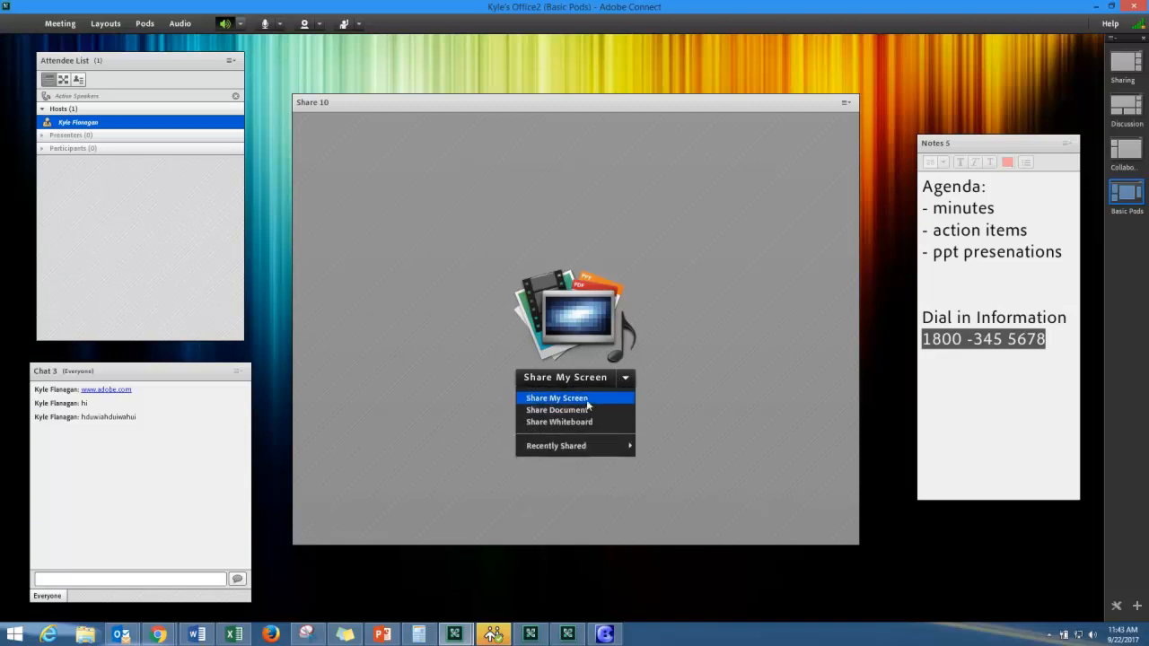
{"action": "left_click", "coordinate": [586, 399]}
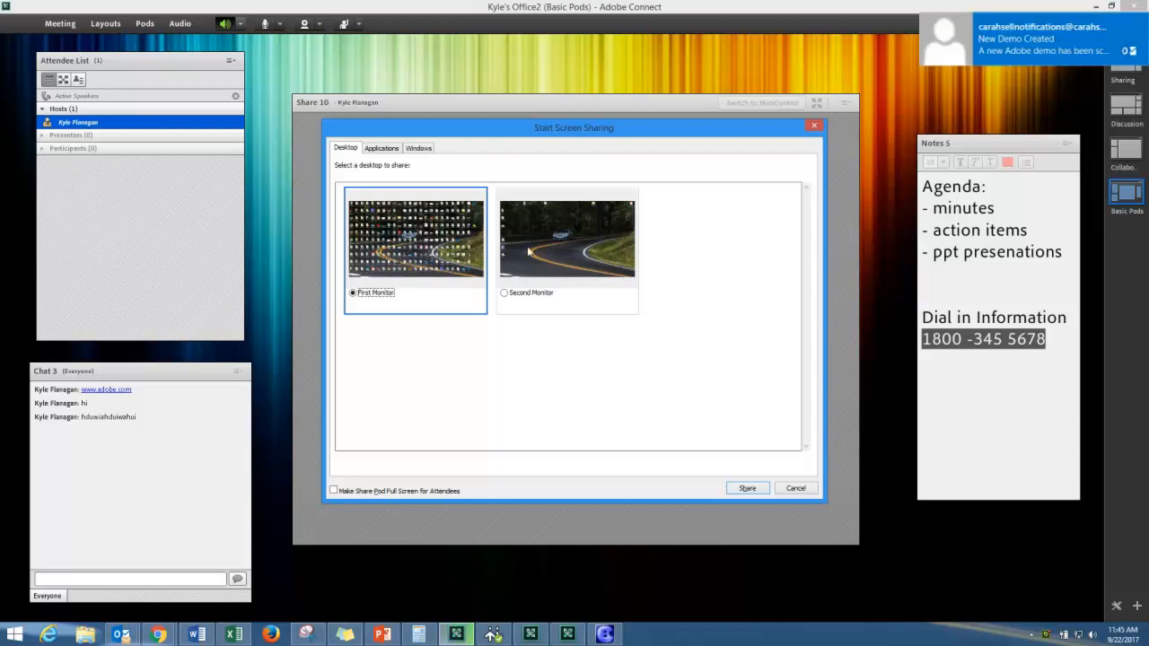
{"action": "left_click", "coordinate": [380, 147]}
{"action": "right_click", "coordinate": [119, 636]}
{"action": "left_click", "coordinate": [117, 602]}
{"action": "left_click", "coordinate": [424, 149]}
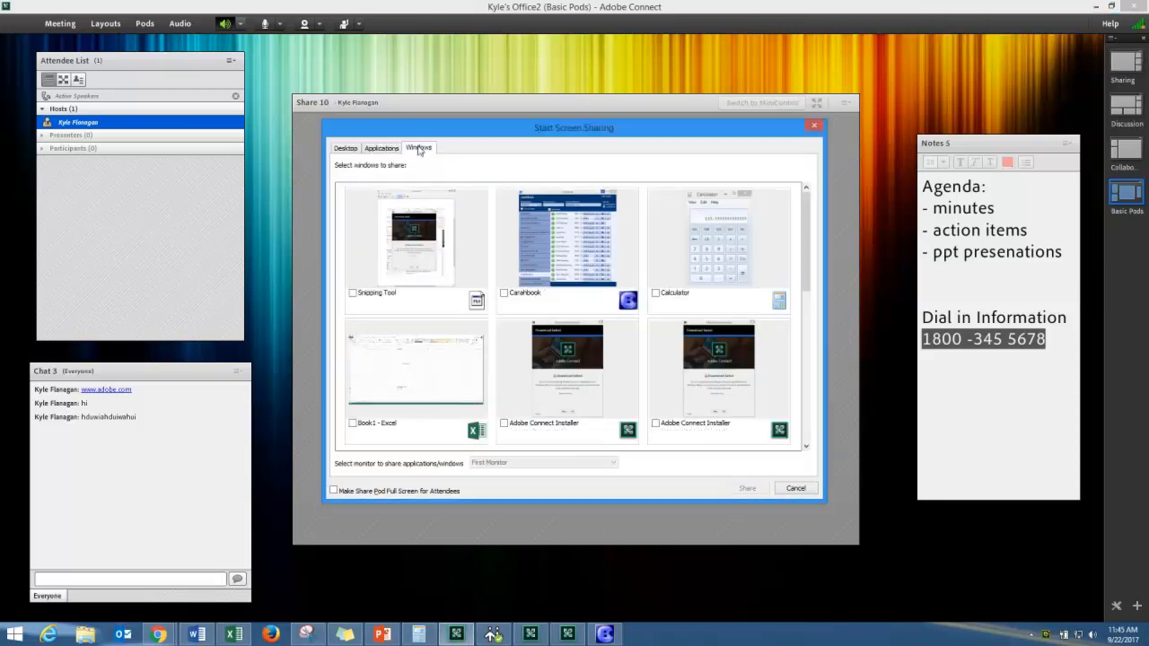
{"action": "left_click", "coordinate": [349, 149]}
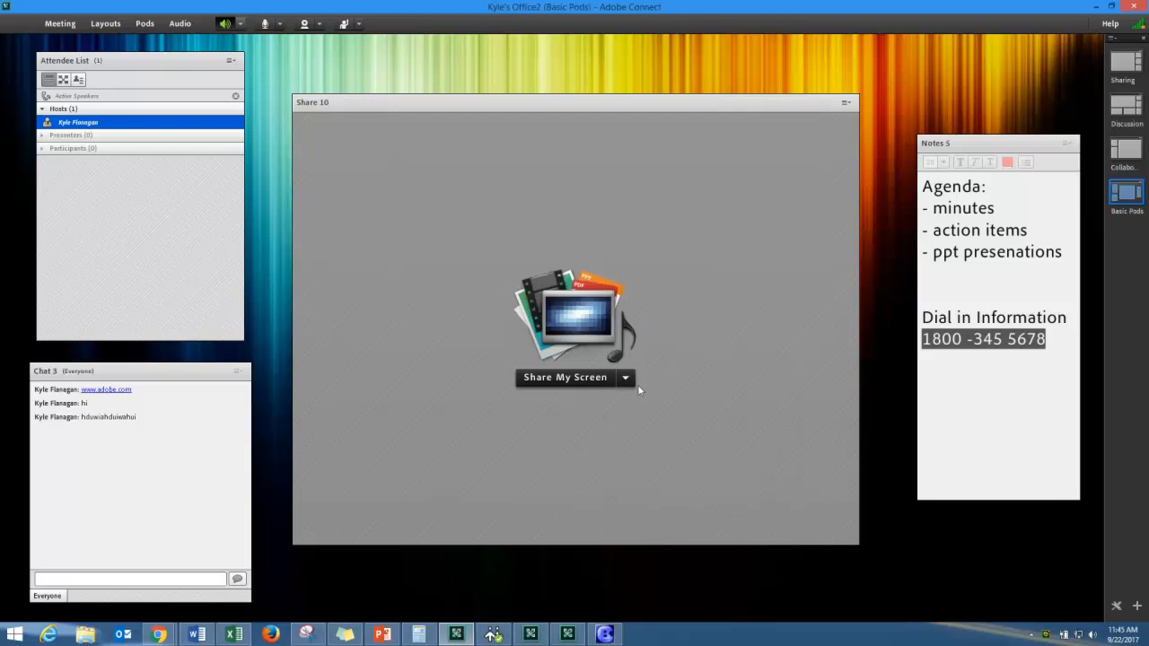
{"action": "left_click", "coordinate": [626, 378]}
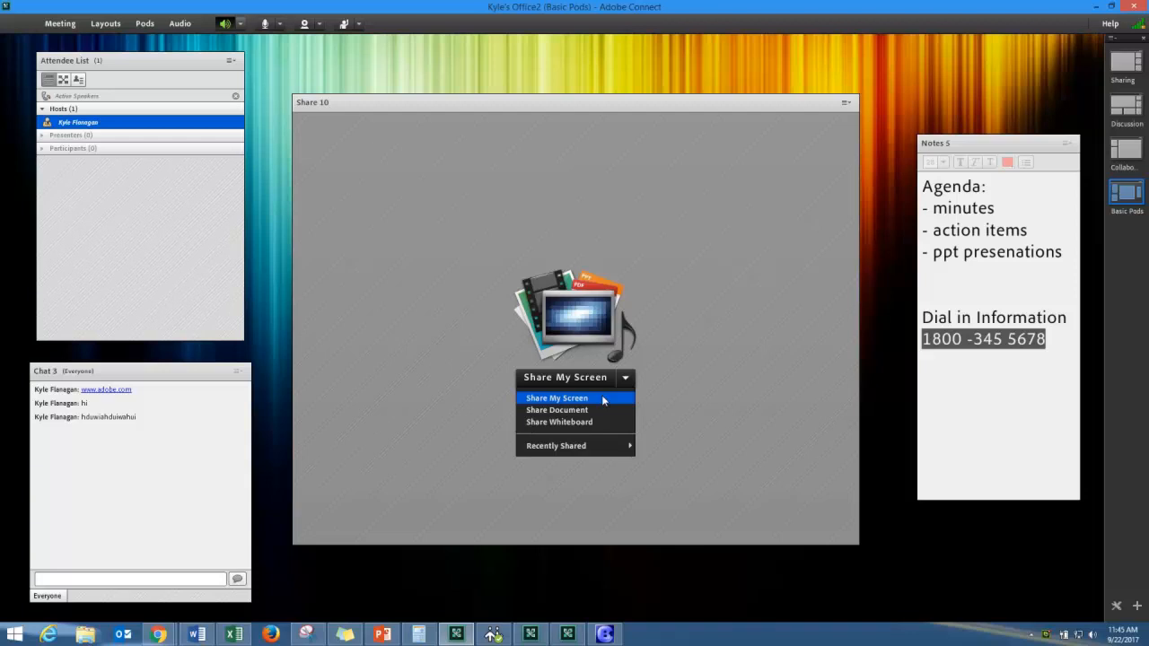
{"action": "left_click", "coordinate": [595, 409]}
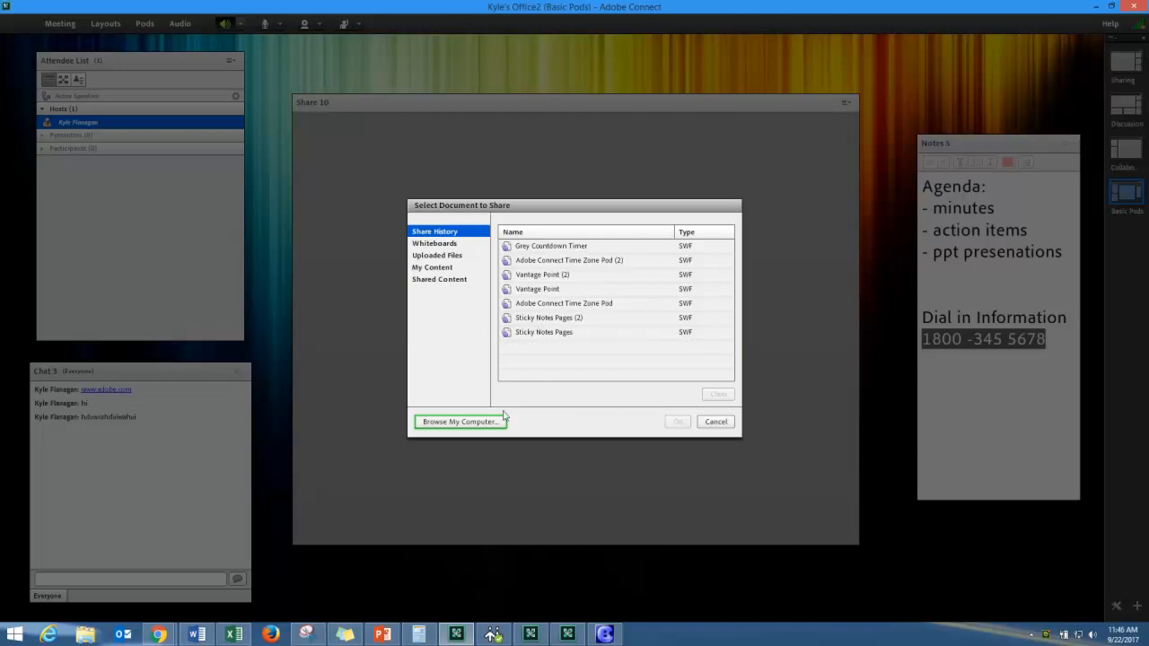
{"action": "left_click", "coordinate": [456, 424]}
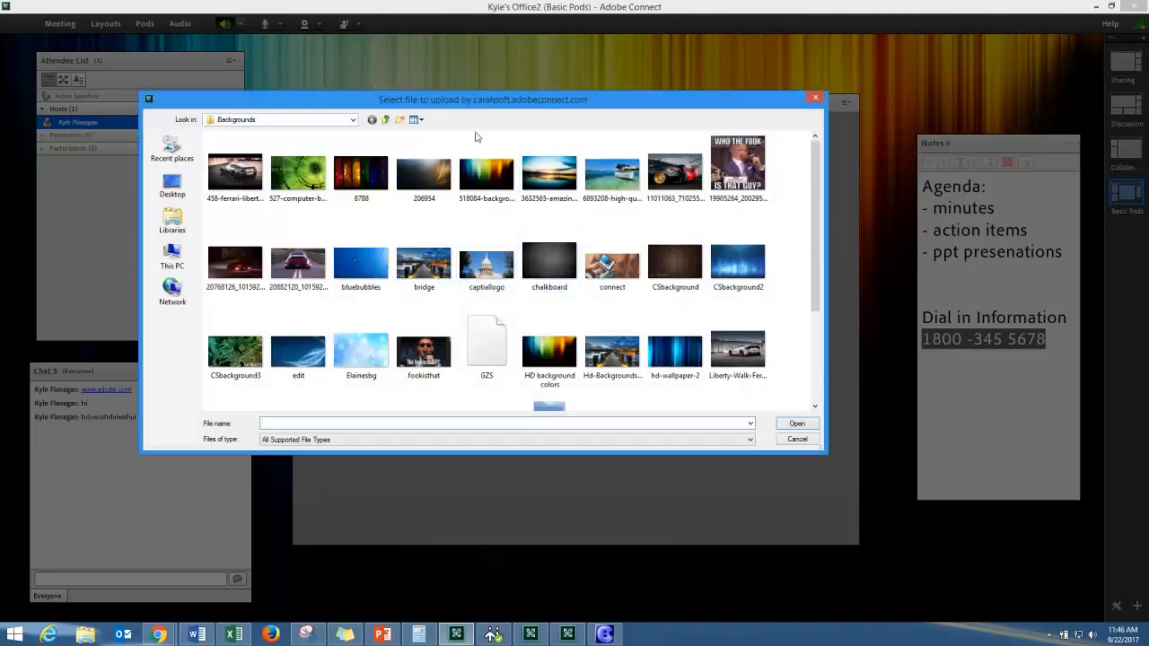
{"action": "left_click", "coordinate": [173, 184]}
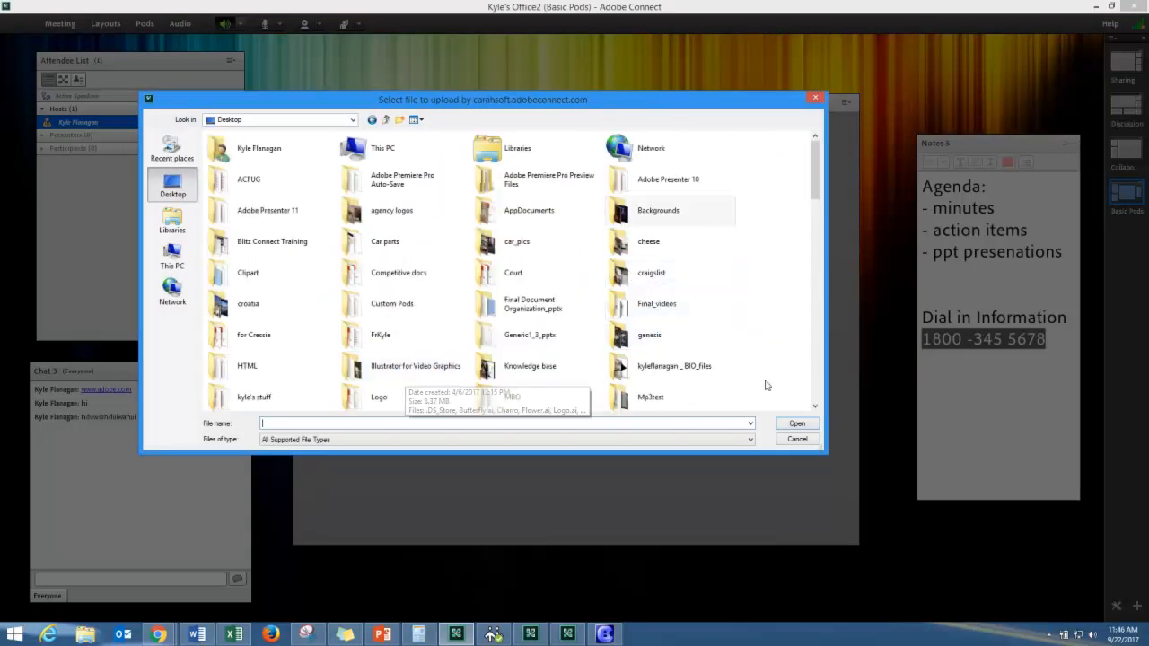
{"action": "scroll", "coordinate": [768, 380], "scroll_direction": "down", "scroll_amount": 3}
{"action": "scroll", "coordinate": [768, 379], "scroll_direction": "down", "scroll_amount": 3}
{"action": "scroll", "coordinate": [771, 378], "scroll_direction": "up", "scroll_amount": 5}
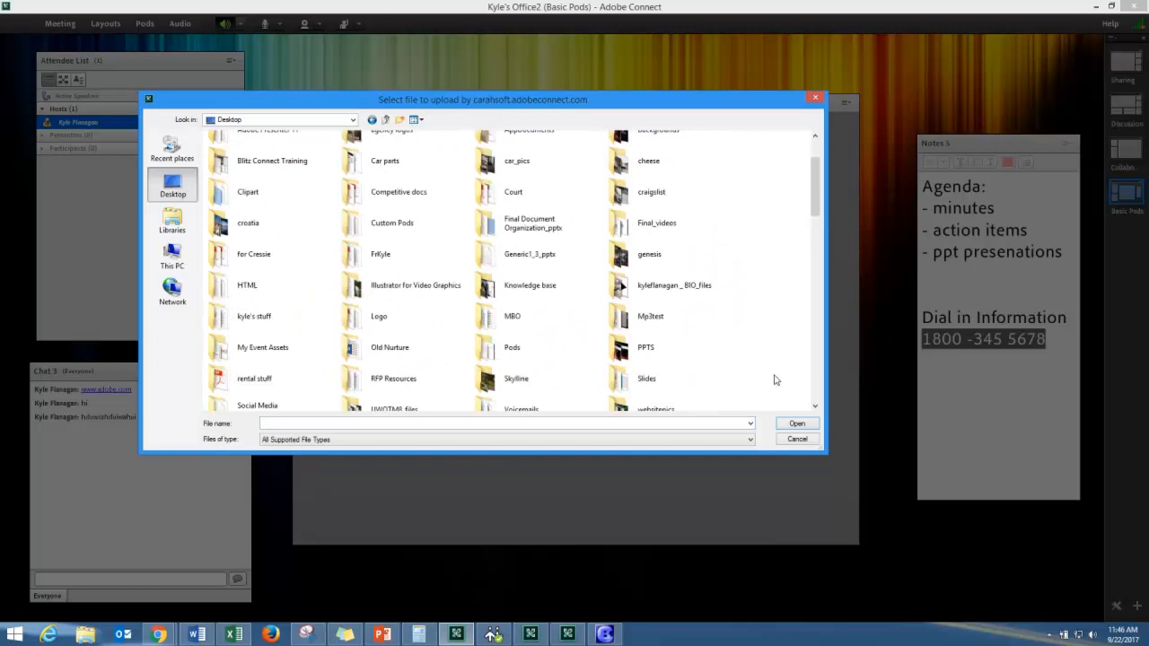
{"action": "double_click", "coordinate": [652, 380]}
{"action": "left_click", "coordinate": [253, 287]}
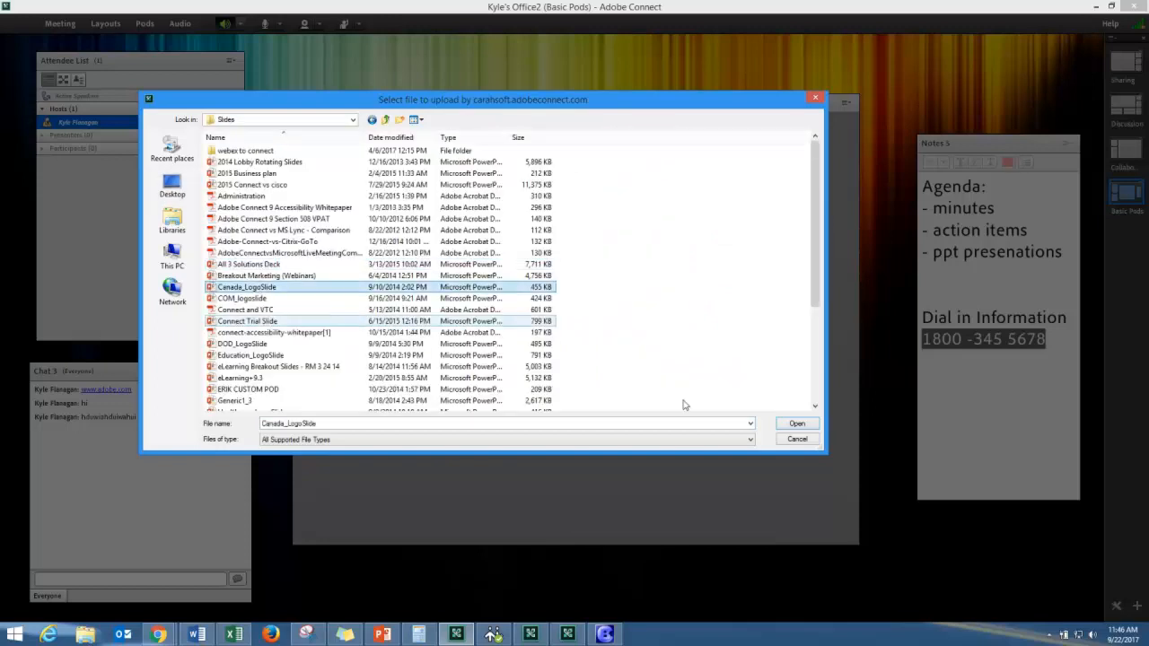
{"action": "left_click", "coordinate": [800, 425]}
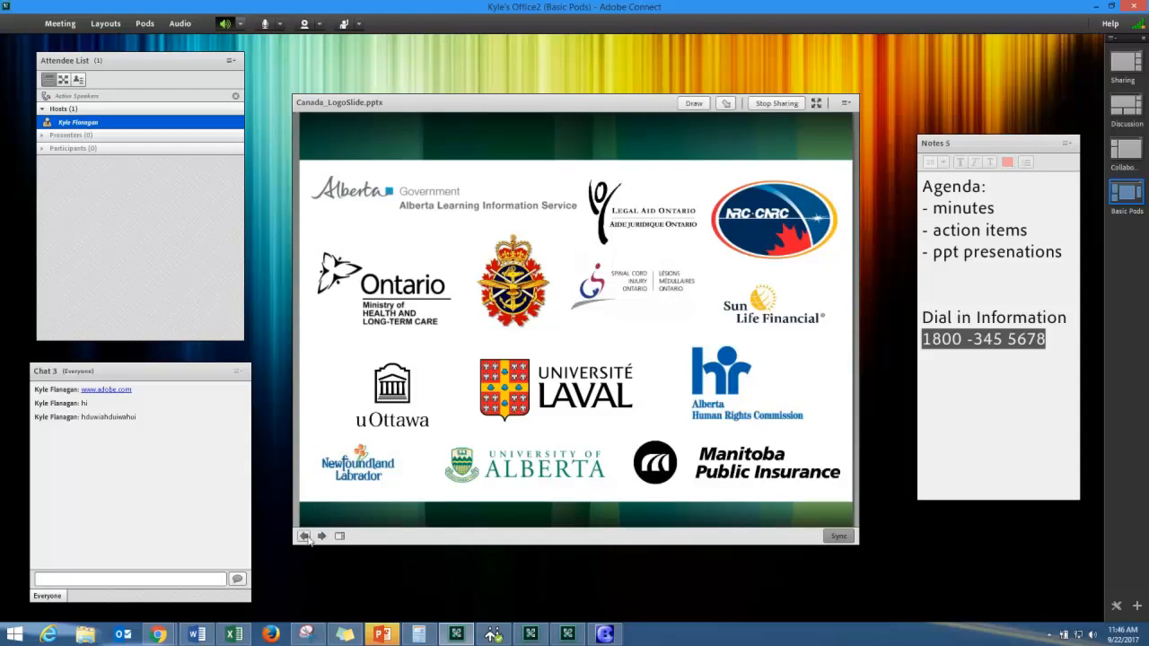
{"action": "left_click", "coordinate": [765, 105]}
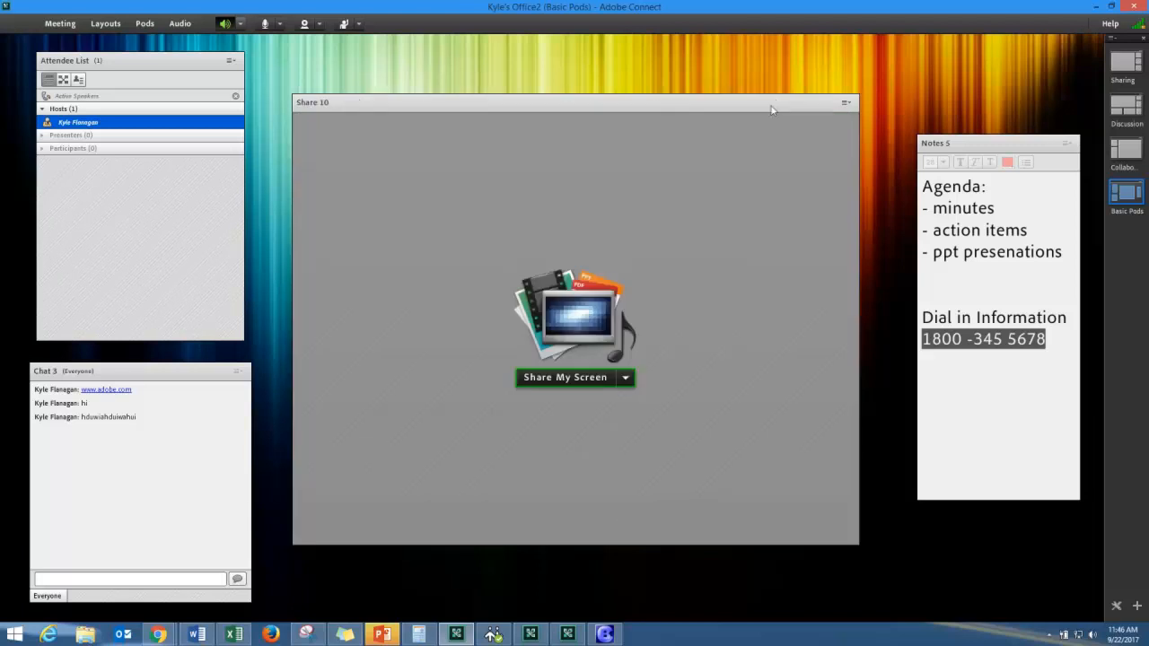
- Share a blank whiteboard and write the heading 'Brainstorm ideas:' with items 1, 2 and 3 below it
{"action": "left_click", "coordinate": [631, 380]}
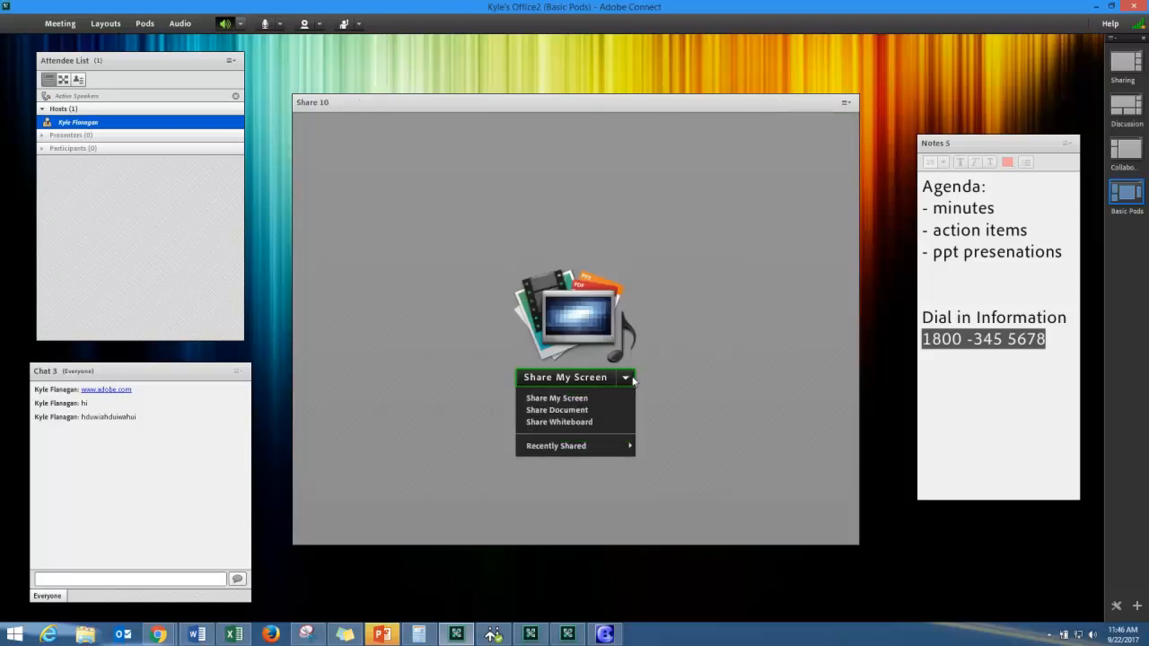
{"action": "left_click", "coordinate": [575, 425]}
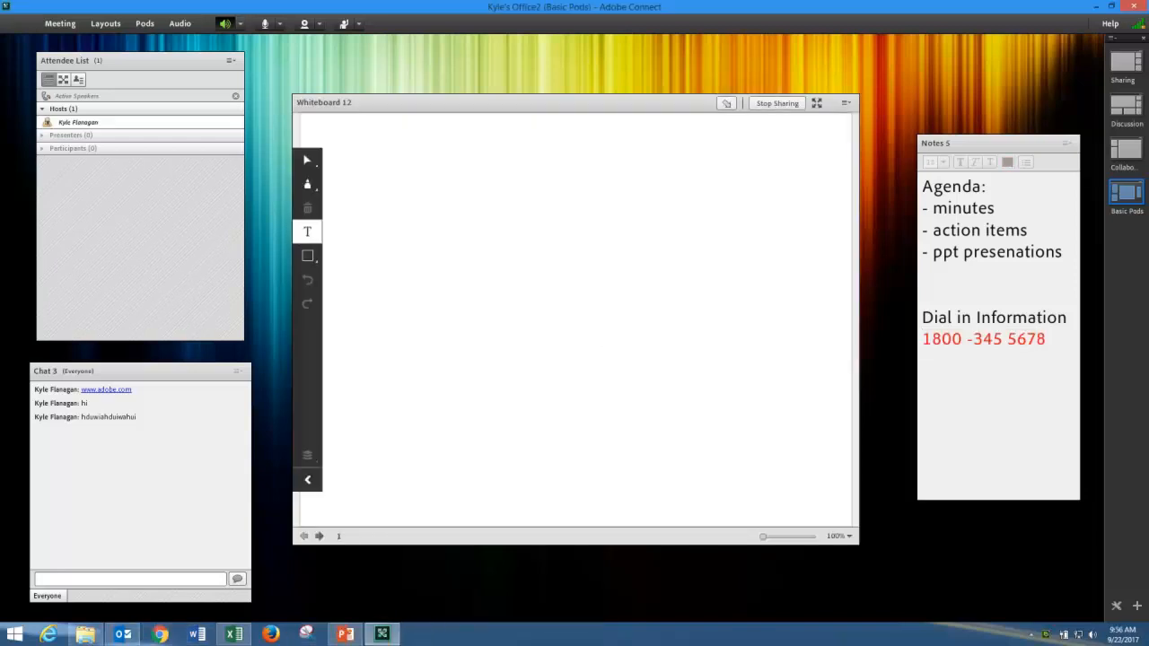
{"action": "left_click", "coordinate": [393, 174]}
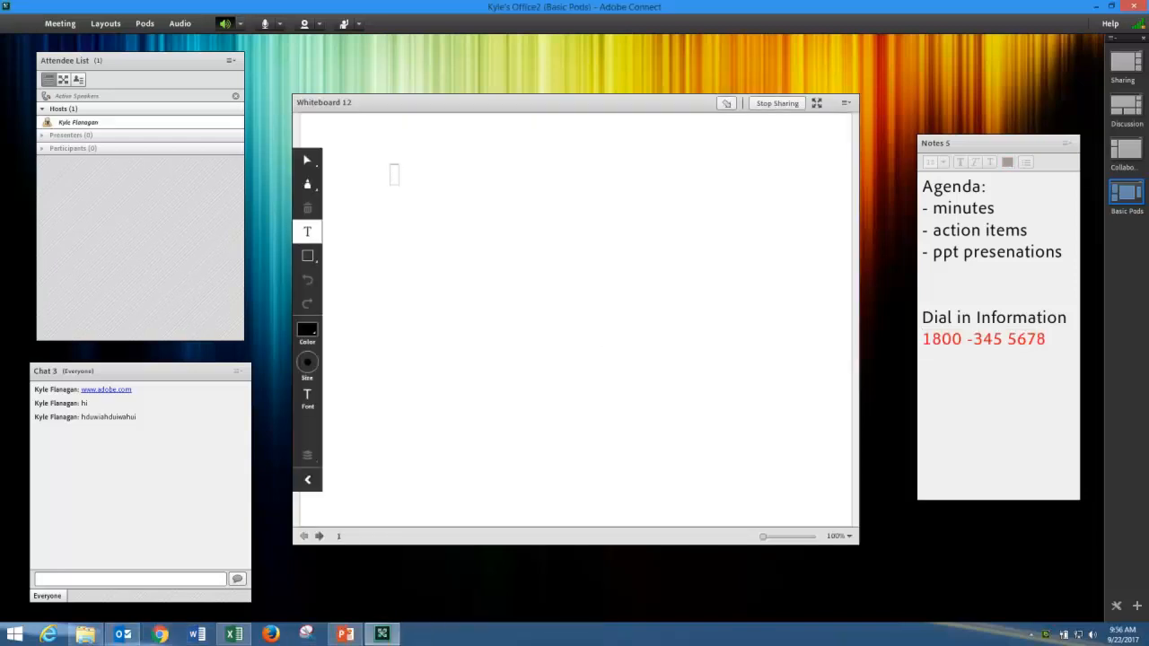
{"action": "type", "text": "Brainstorm ideas:"}
{"action": "key", "text": "Return"}
{"action": "key", "text": "Return"}
{"action": "key", "text": "Return"}
{"action": "type", "text": "1"}
{"action": "key", "text": "Return"}
{"action": "key", "text": "Return"}
{"action": "key", "text": "Return"}
{"action": "key", "text": "Return"}
{"action": "type", "text": "2"}
{"action": "key", "text": "Return"}
{"action": "key", "text": "Return"}
{"action": "key", "text": "Return"}
{"action": "key", "text": "Return"}
{"action": "key", "text": "Return"}
{"action": "key", "text": "Return"}
{"action": "type", "text": "3"}
- Draw three boxes: one top-right, a wide one near the bottom, and a small one beside item 2
{"action": "left_click", "coordinate": [310, 257]}
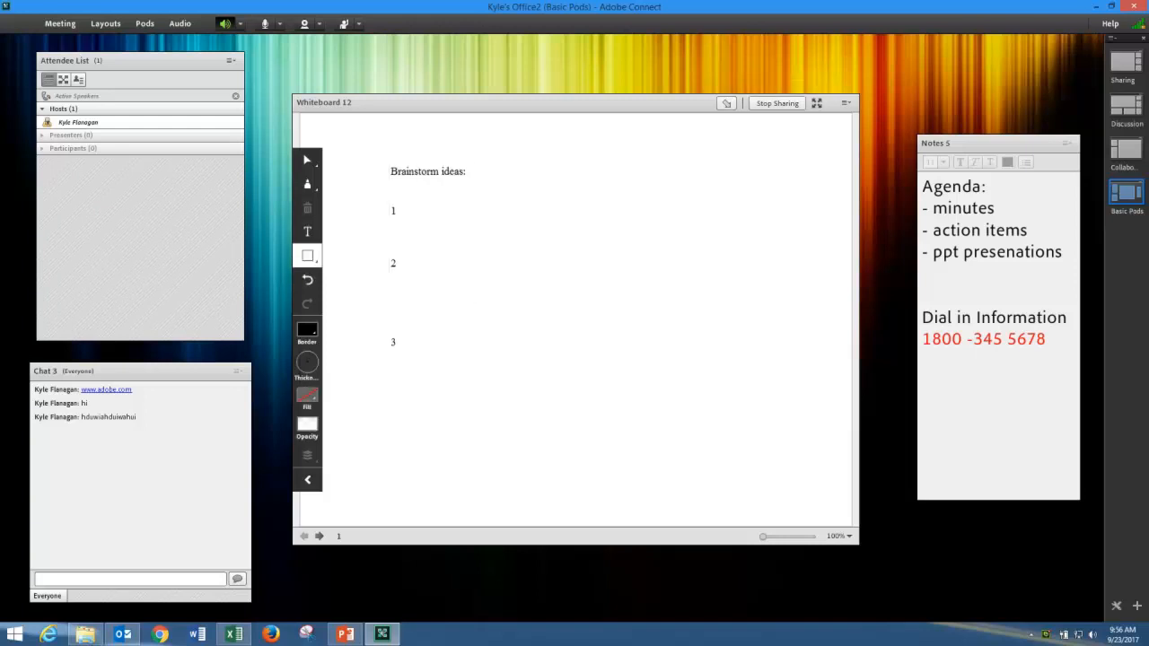
{"action": "left_click_drag", "start_coordinate": [610, 162], "coordinate": [794, 311]}
{"action": "left_click_drag", "start_coordinate": [544, 368], "coordinate": [807, 491]}
{"action": "left_click_drag", "start_coordinate": [455, 201], "coordinate": [566, 317]}
- Draw a black arrow from 3 to the bottom box, then blue arrows from 1 and 2 to their boxes
{"action": "left_click_drag", "start_coordinate": [308, 257], "coordinate": [402, 259]}
{"action": "left_click_drag", "start_coordinate": [398, 366], "coordinate": [532, 438]}
{"action": "left_click", "coordinate": [308, 330]}
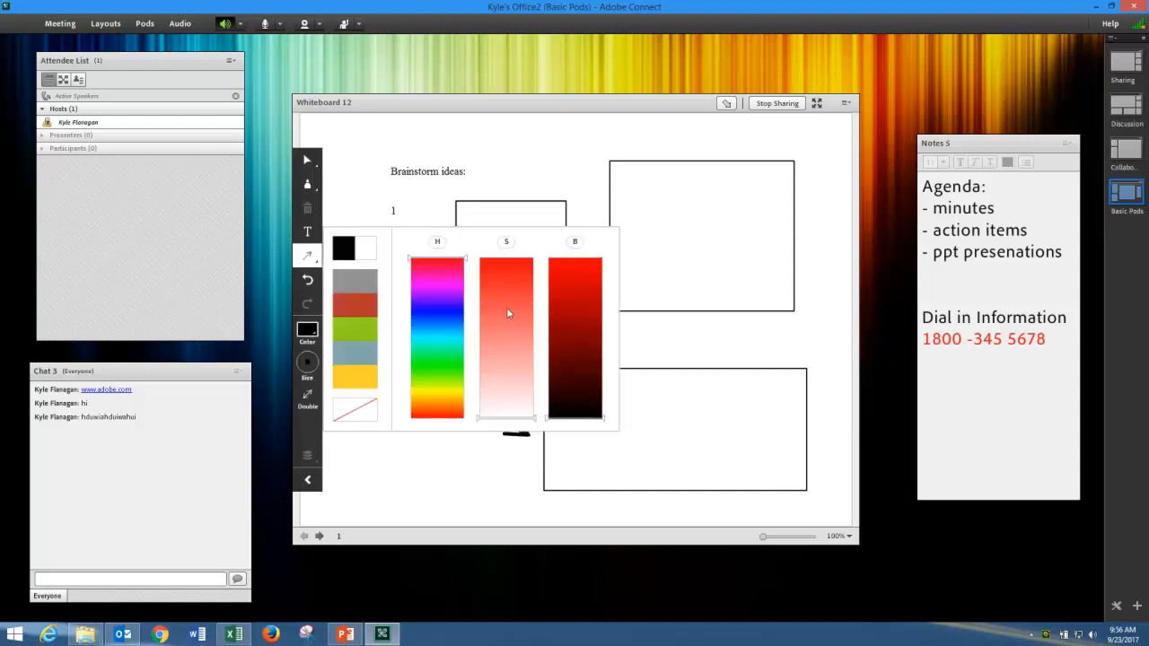
{"action": "left_click", "coordinate": [584, 276]}
{"action": "left_click", "coordinate": [437, 316]}
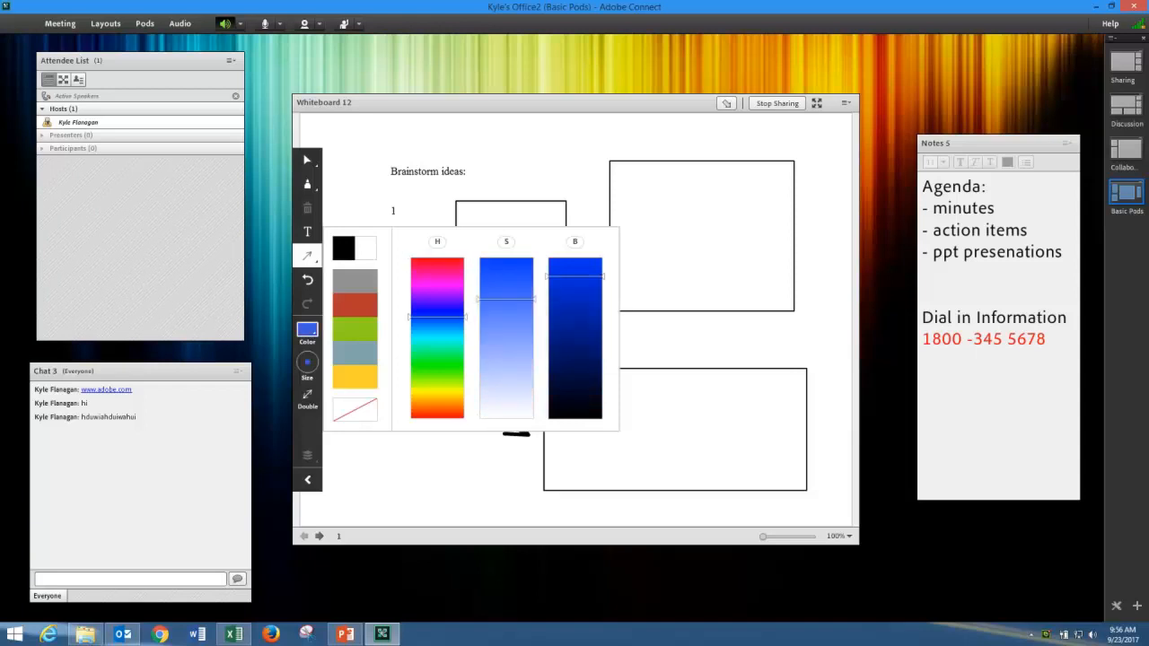
{"action": "left_click_drag", "start_coordinate": [413, 208], "coordinate": [614, 172]}
{"action": "left_click_drag", "start_coordinate": [409, 267], "coordinate": [502, 264]}
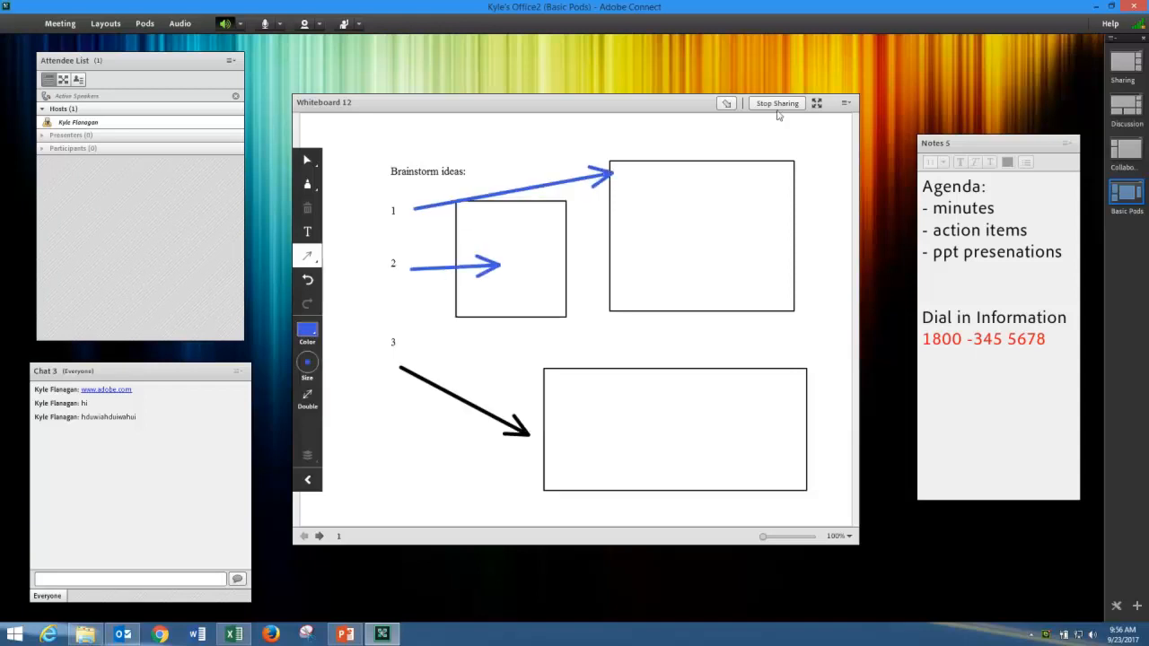